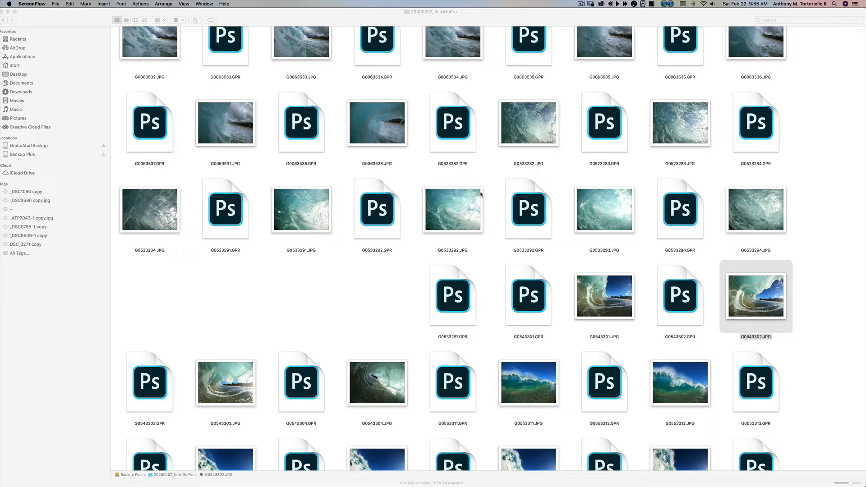
Preview the wave photo G0543303.JPG at full size and close the preview.
click(317, 215)
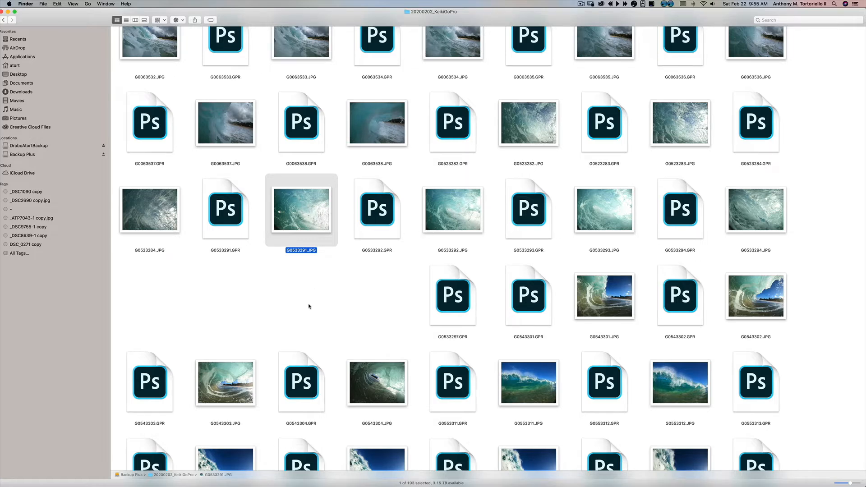
click(210, 398)
key(space)
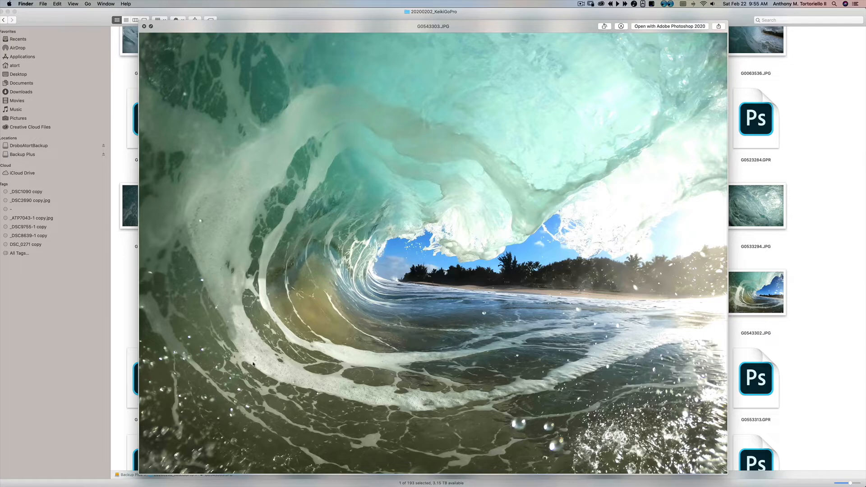
key(space)
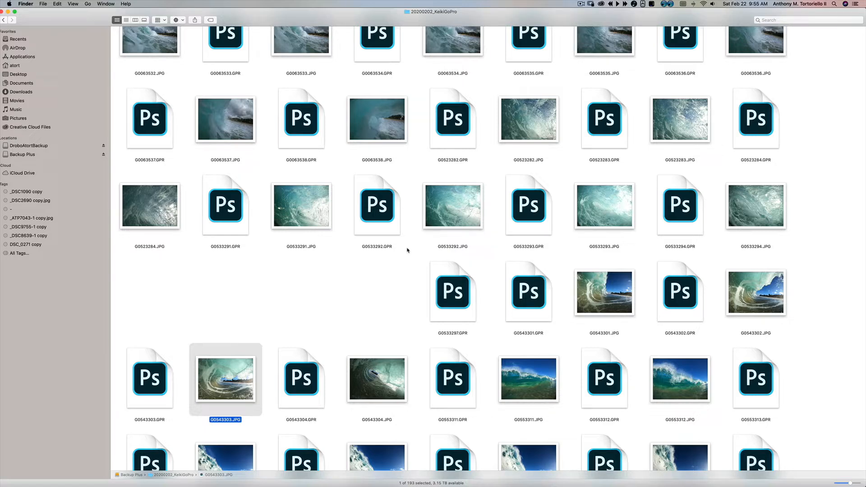
Preview G0543302.JPG at full size, close the preview and select its matching raw file G0543302.GPR.
scroll(412, 245, down, 1)
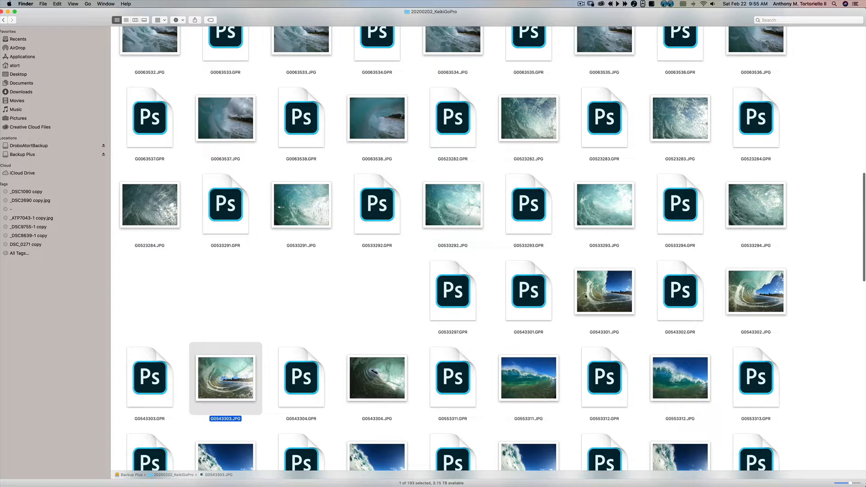
click(752, 297)
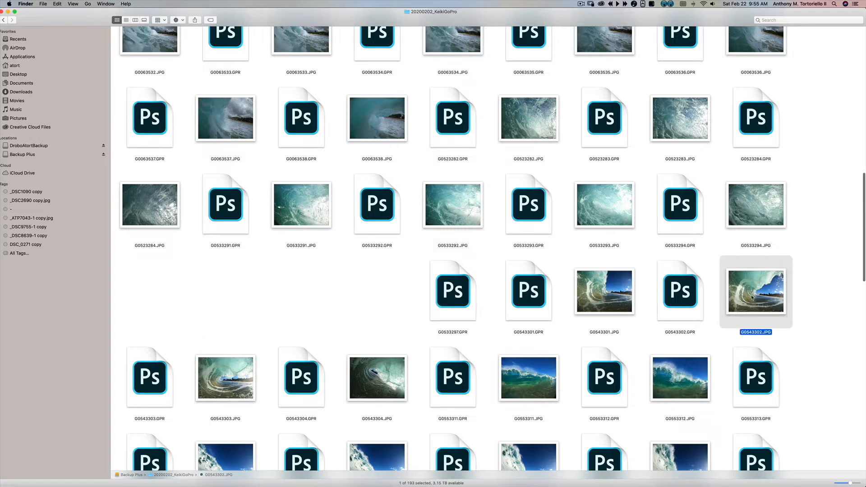
key(space)
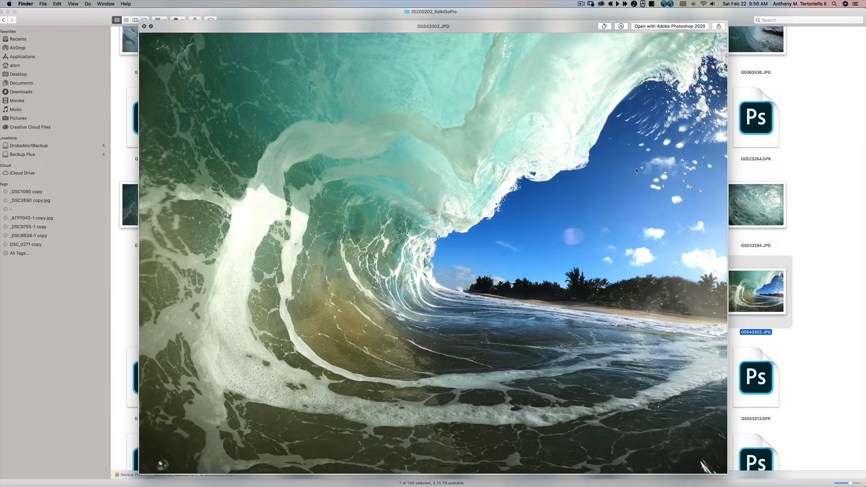
key(space)
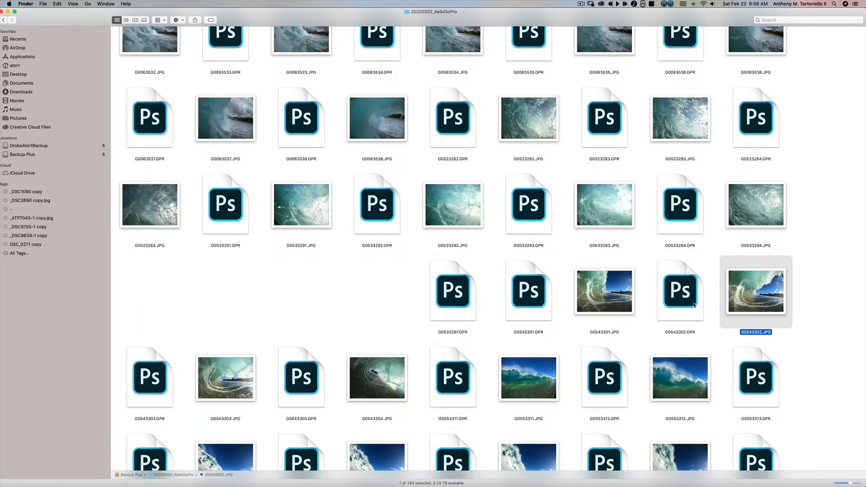
click(684, 302)
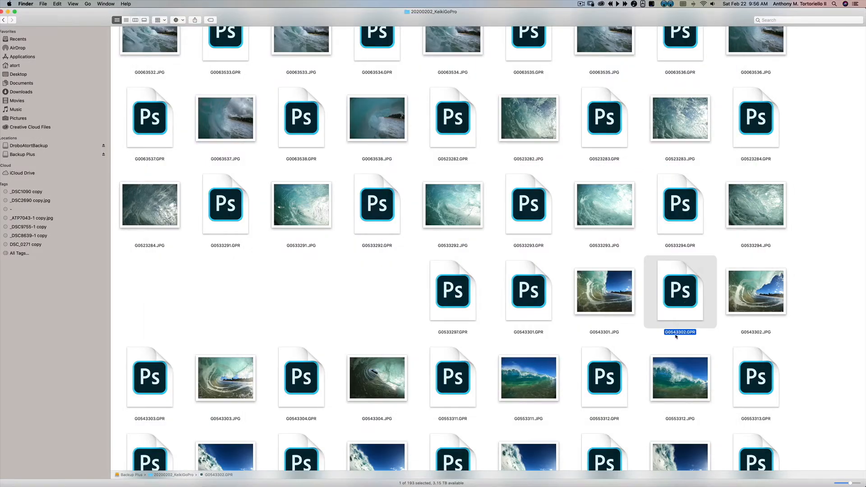
drag(682, 333, 685, 331)
Switch to Photoshop and examine the wave photo in full-screen mode with the panels hidden, looking closely at the sky area.
key(super+Tab)
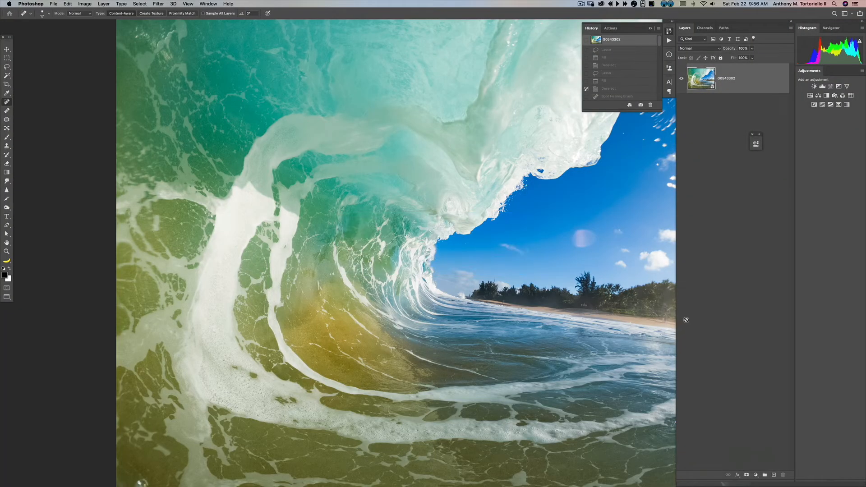
key(f)
key(f)
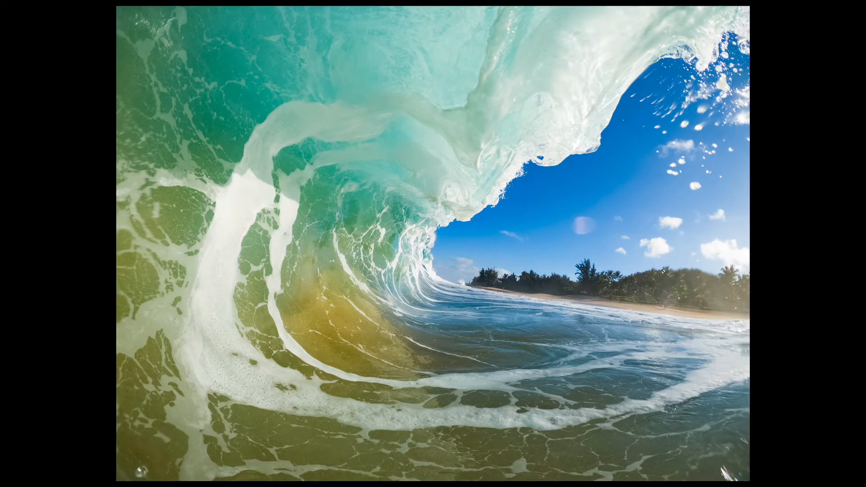
key(z)
click(653, 238)
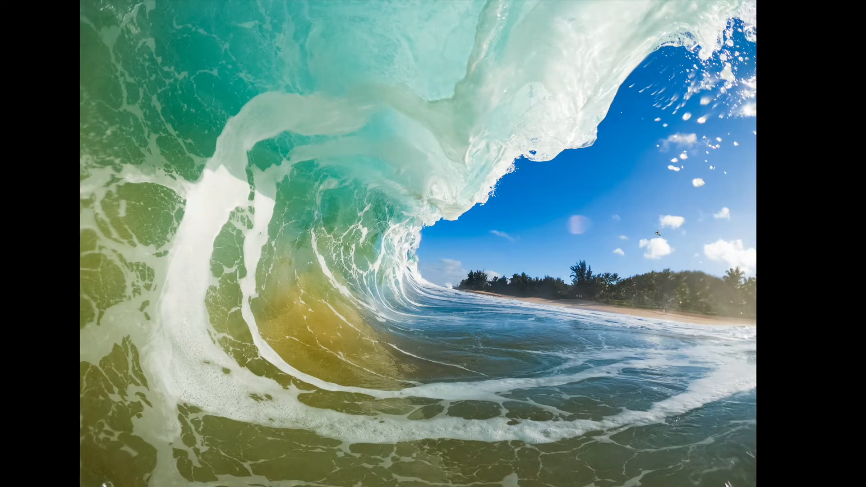
key(Tab)
key(Tab)
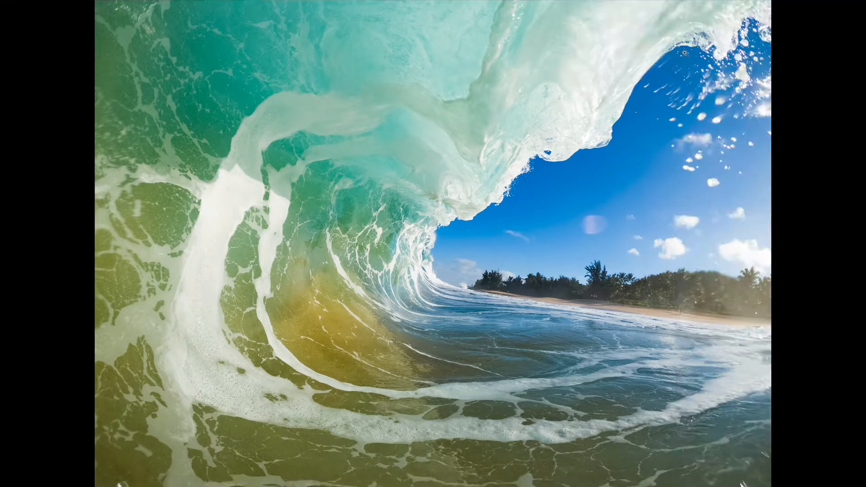
key(Tab)
key(Tab)
key(ctrl+z)
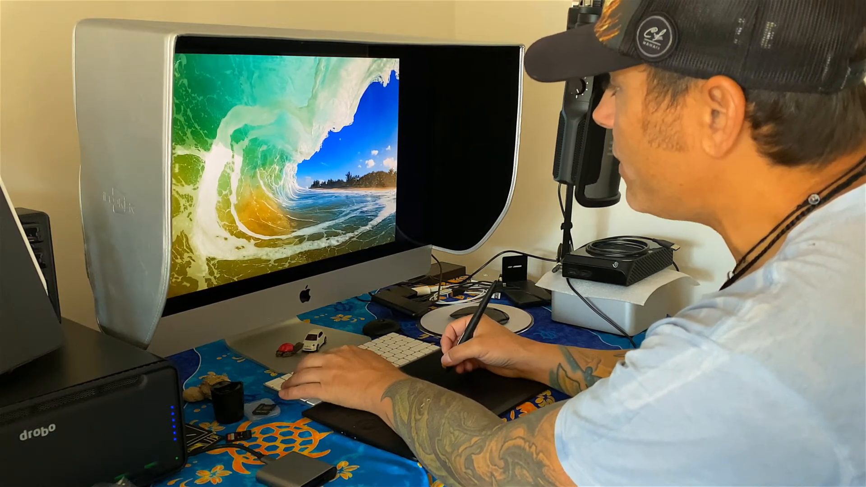
Review the edit history from its beginning and compare the retouched wave image full screen with its state before the edits.
key(f)
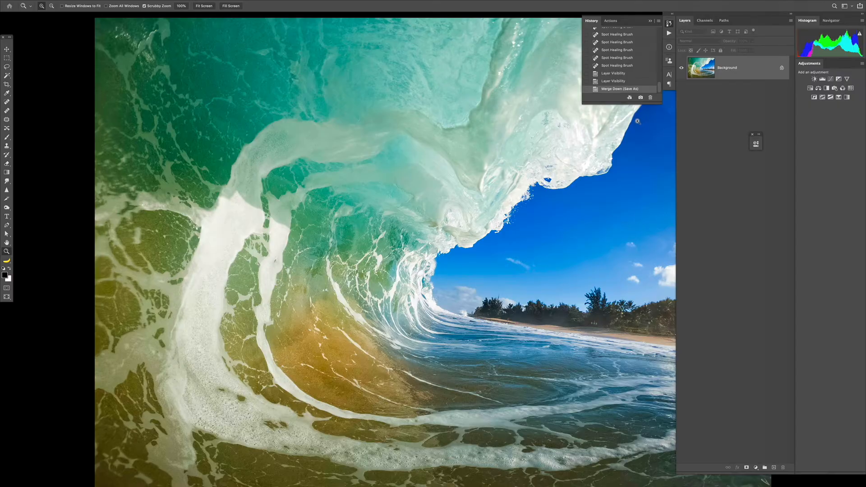
key(f)
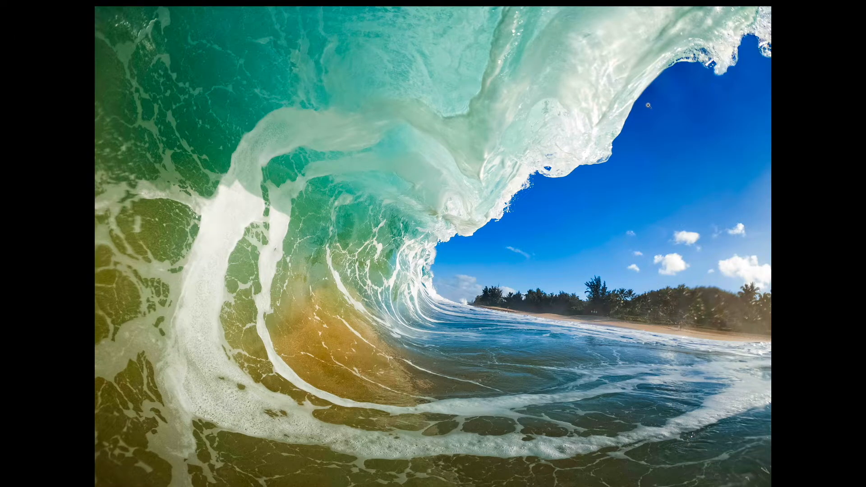
key(Tab)
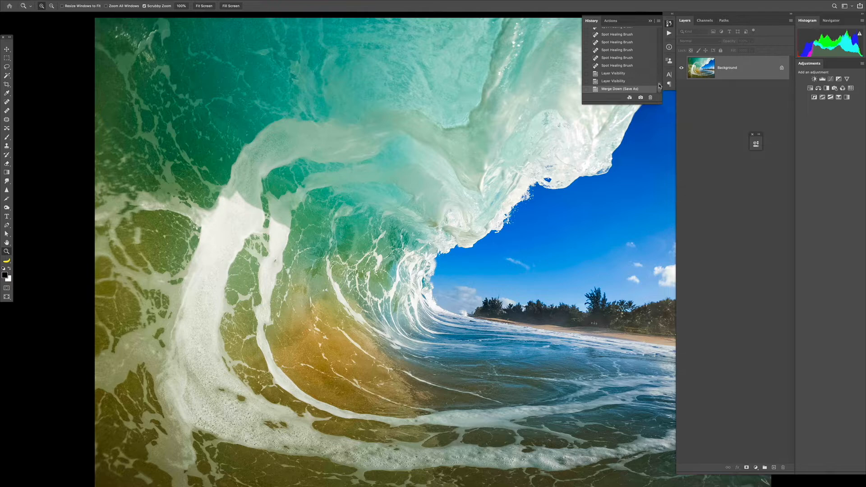
drag(660, 88, 671, 2)
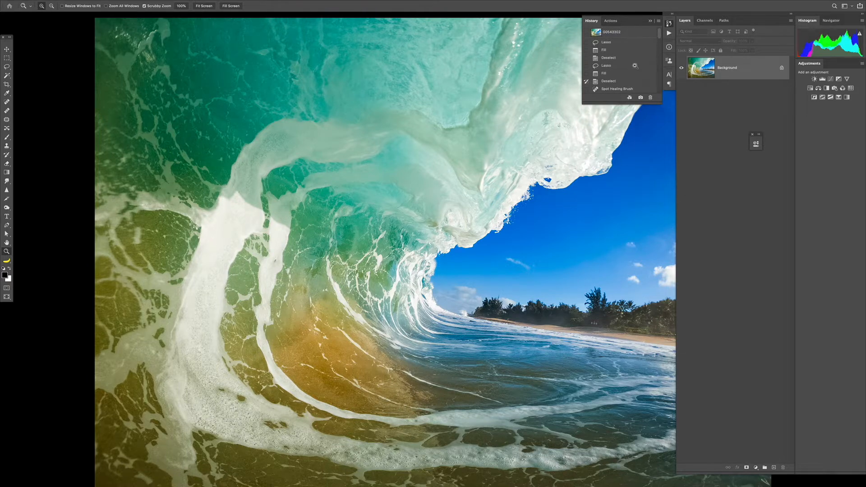
key(Tab)
key(ctrl+alt+z)
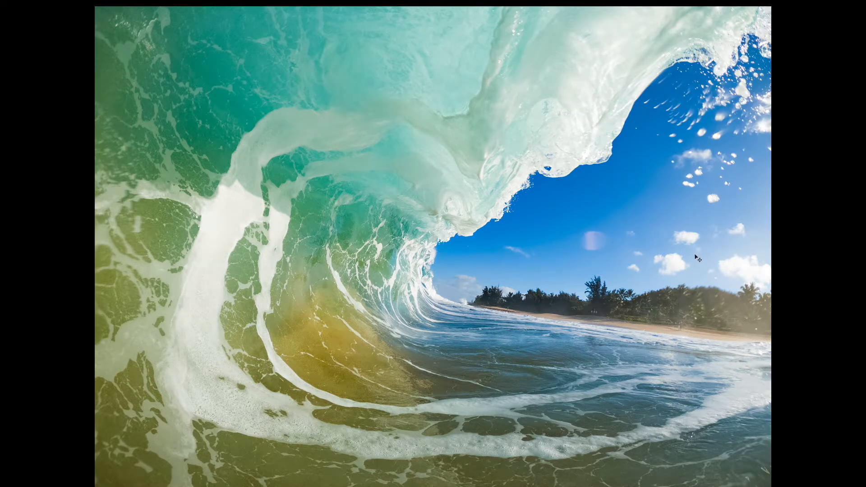
Capture screenshots of the whole wave image, one in its unedited state and one in its retouched state.
drag(96, 11, 771, 484)
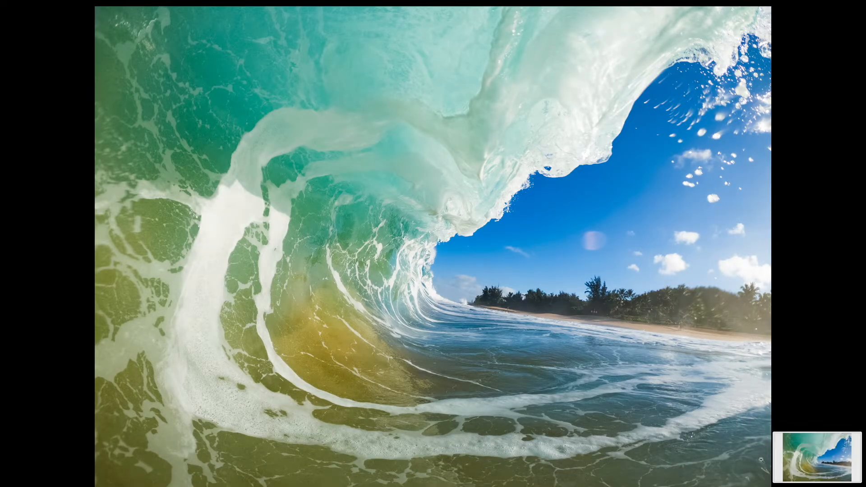
key(f)
key(f)
key(f)
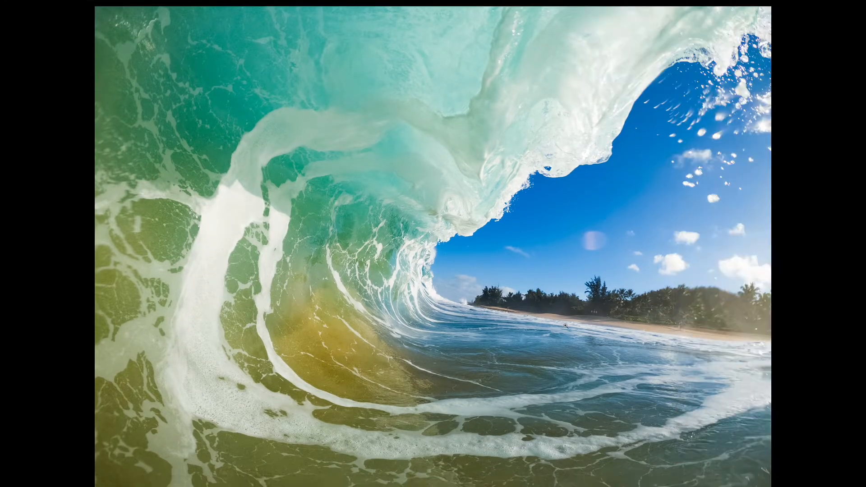
key(ctrl+z)
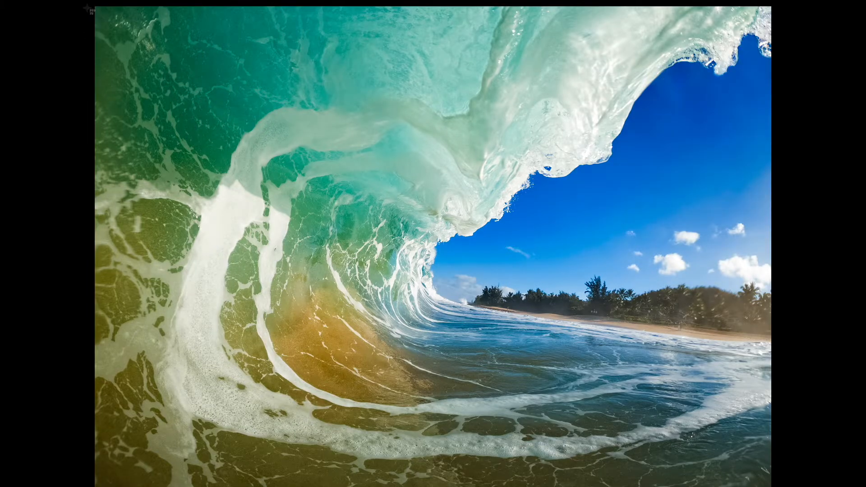
drag(87, 8, 771, 480)
Close the retouched wave image and open the raw file G0543302.GPR in Camera Raw.
key(Tab)
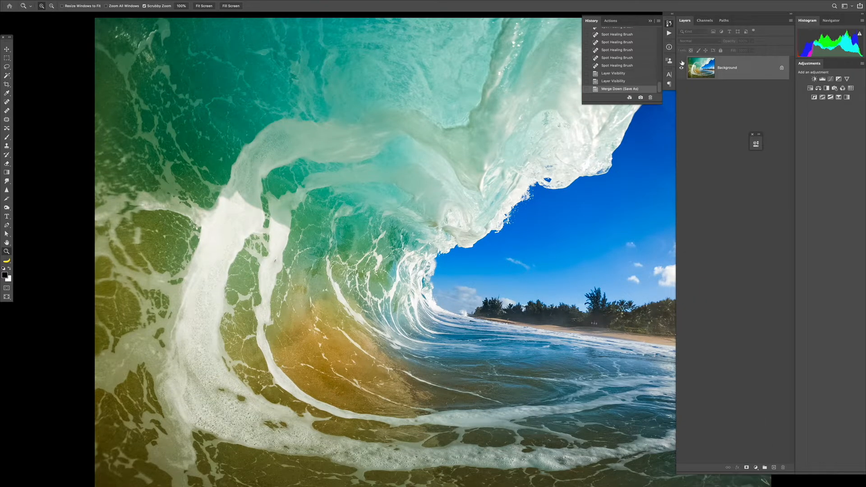
key(f)
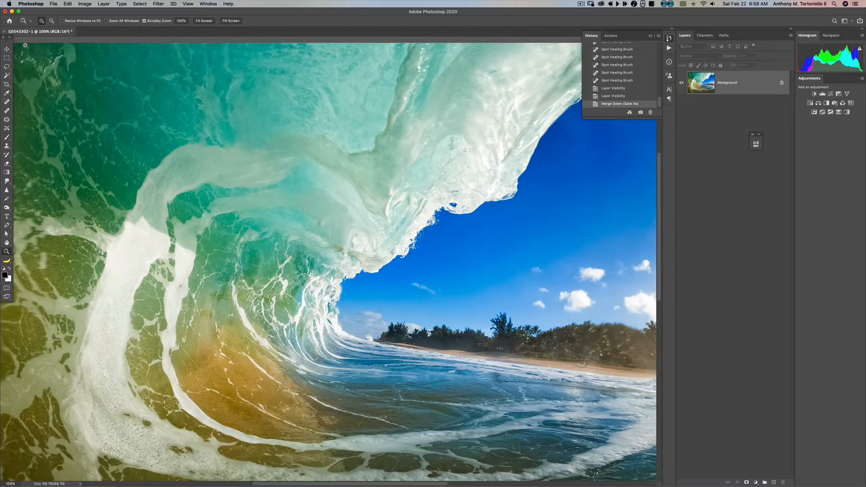
click(5, 11)
click(415, 152)
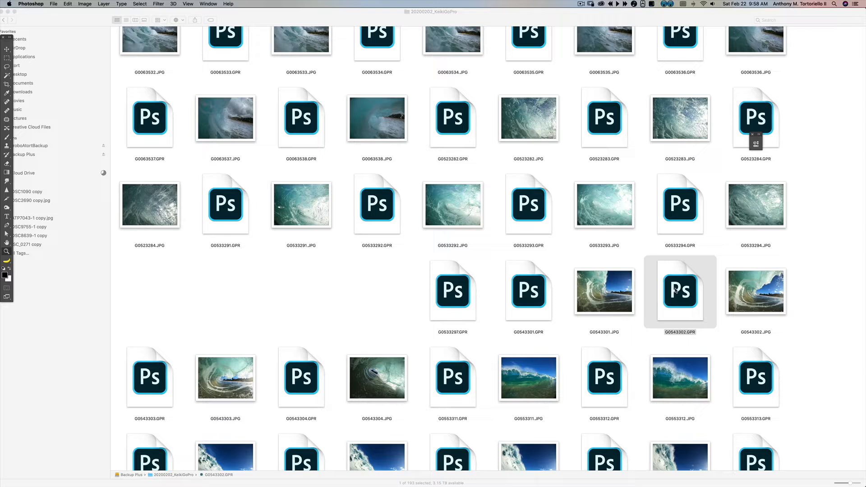
drag(674, 292, 141, 476)
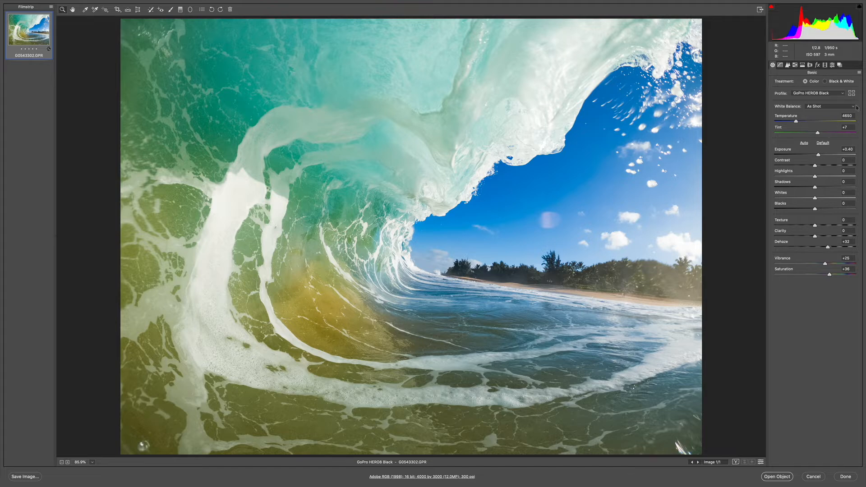
Reset the raw photo to Camera Raw Defaults and raise Saturation to +59 and Vibrance to +68.
click(859, 72)
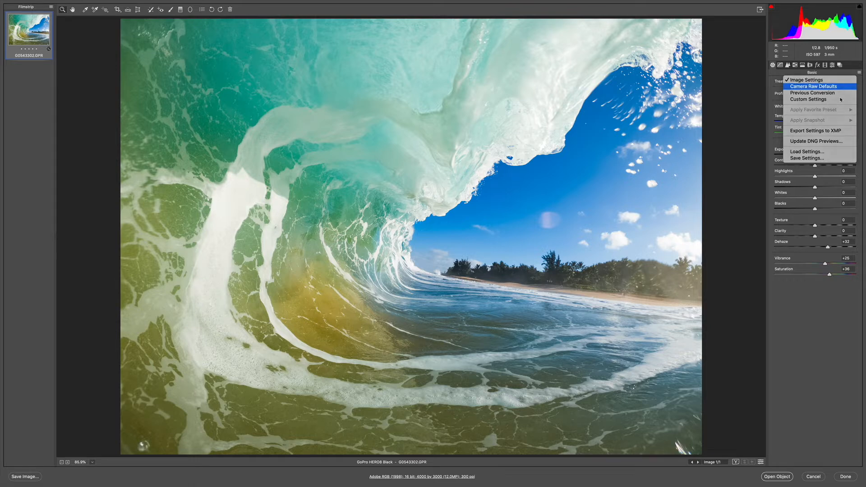
click(832, 86)
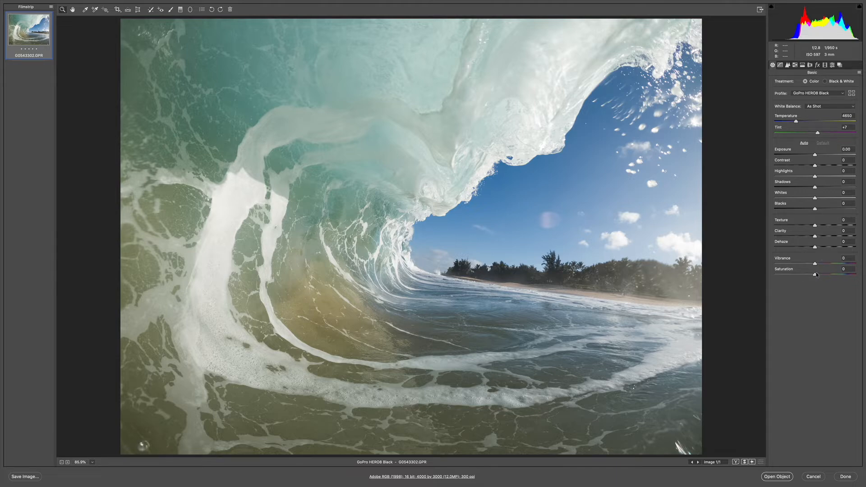
drag(814, 274, 838, 275)
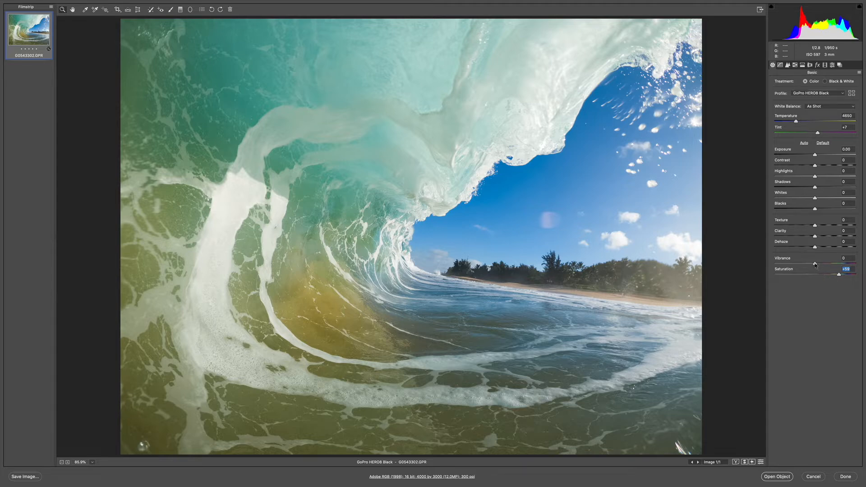
drag(814, 263, 842, 264)
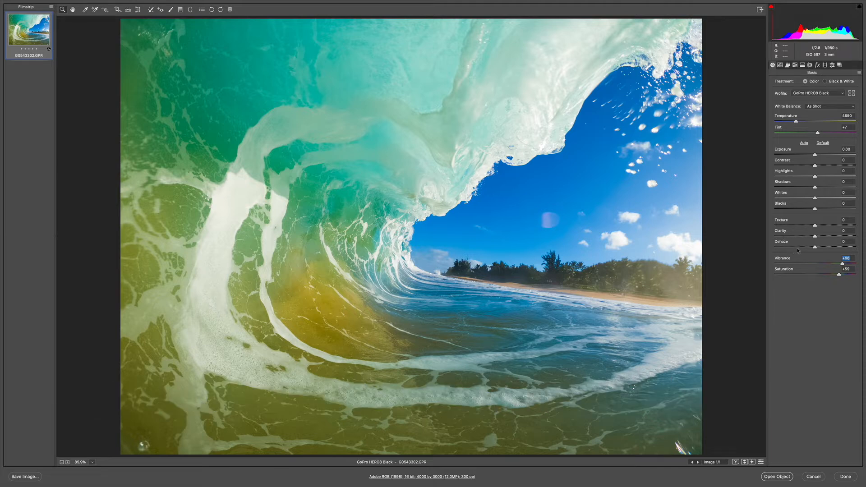
Try Dehaze at about +26 and strongly raised Highlights on the raw photo, resetting each to 0.
drag(816, 246, 826, 247)
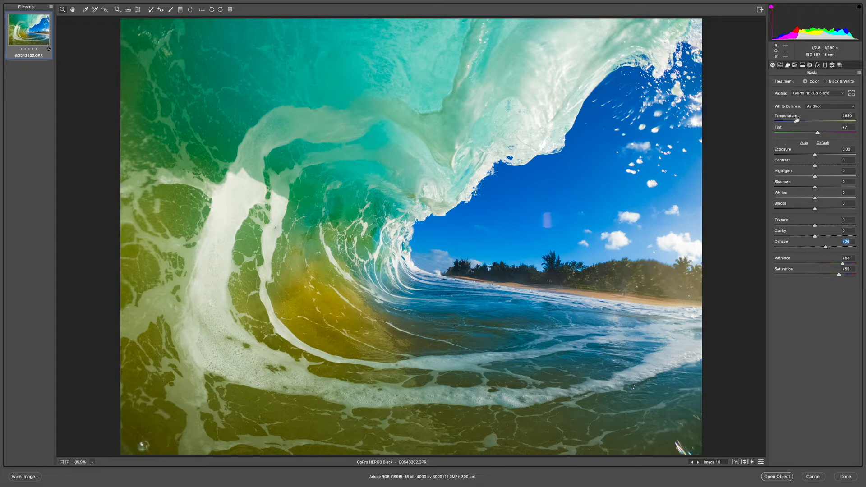
text(0)
key(Return)
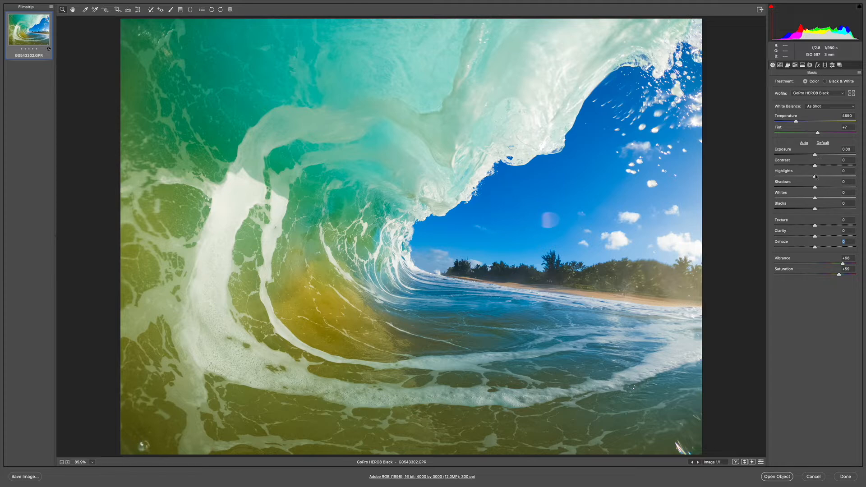
drag(816, 177, 862, 184)
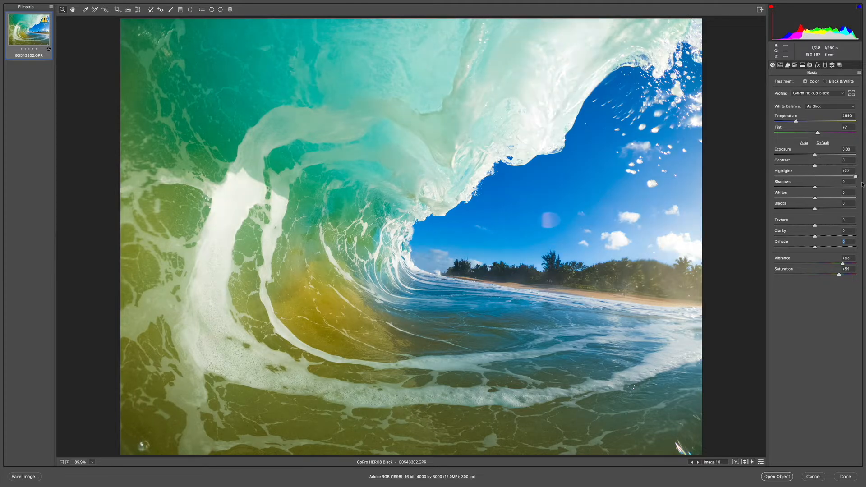
double_click(855, 177)
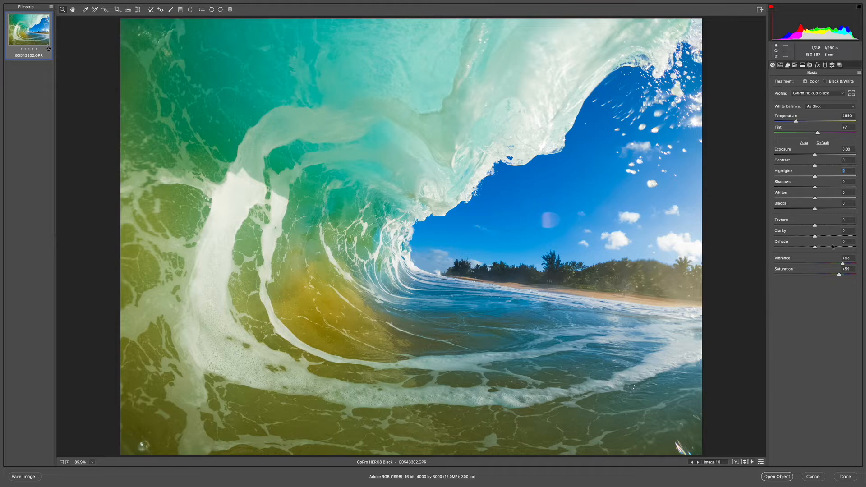
Try the Daylight white balance preset on the raw photo.
click(814, 107)
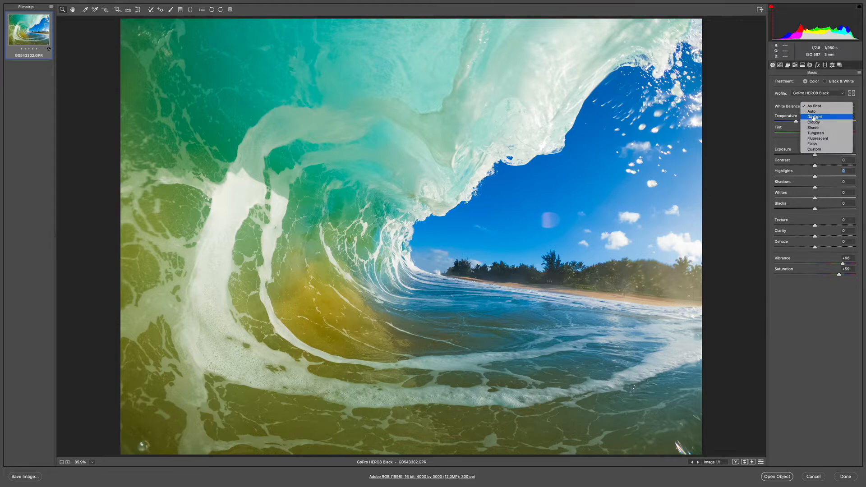
click(814, 117)
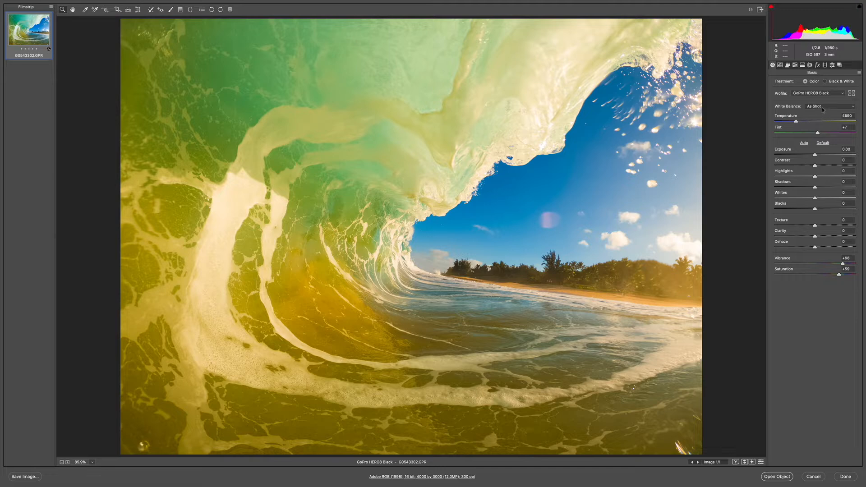
Try the Shade white balance preset on the raw photo and return the white balance to As Shot.
click(822, 107)
click(822, 131)
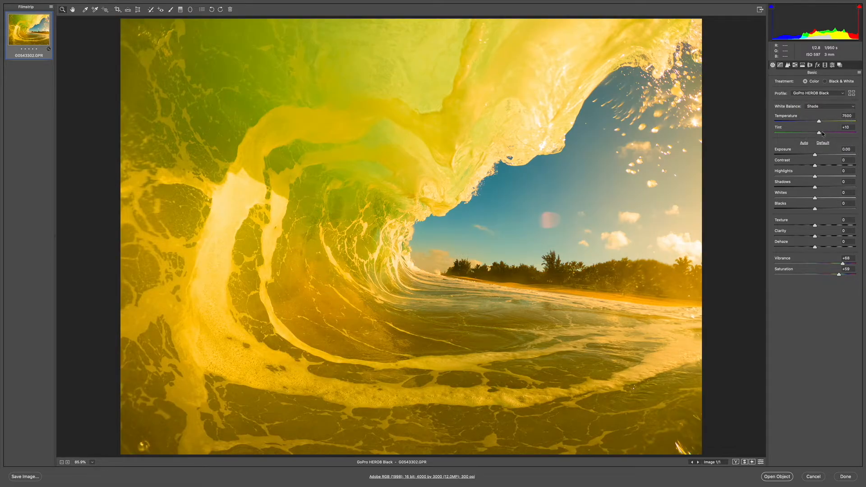
click(830, 107)
click(819, 107)
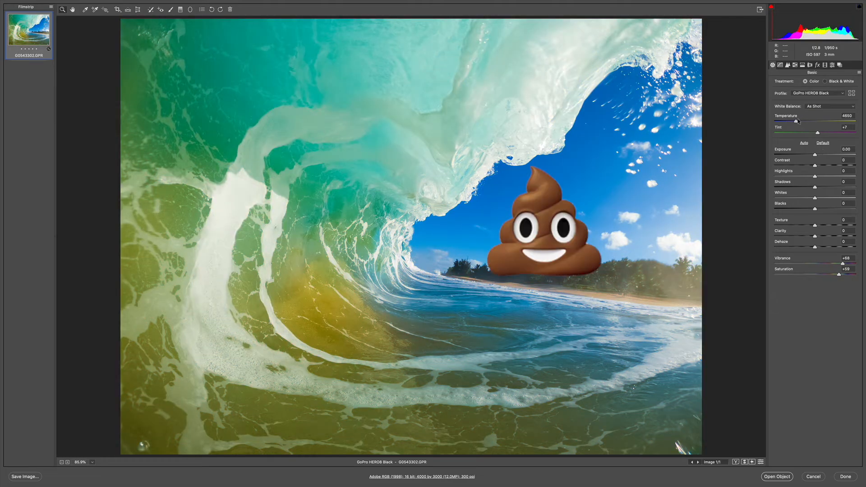
Try Temperature at 5000 and at 4450, resetting it to the as-shot value each time.
drag(797, 122, 800, 121)
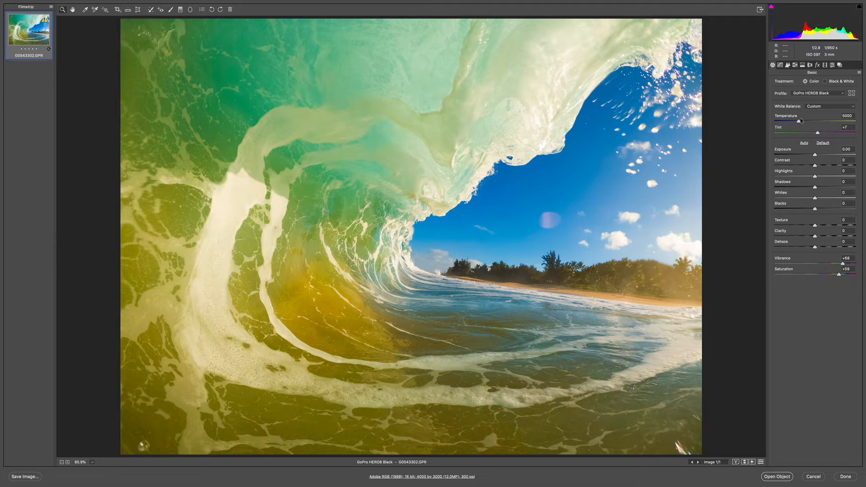
double_click(799, 121)
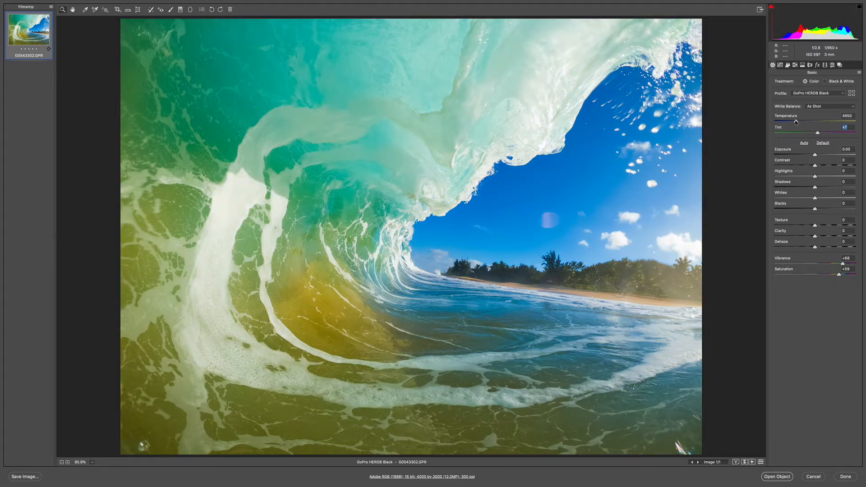
drag(796, 122, 794, 122)
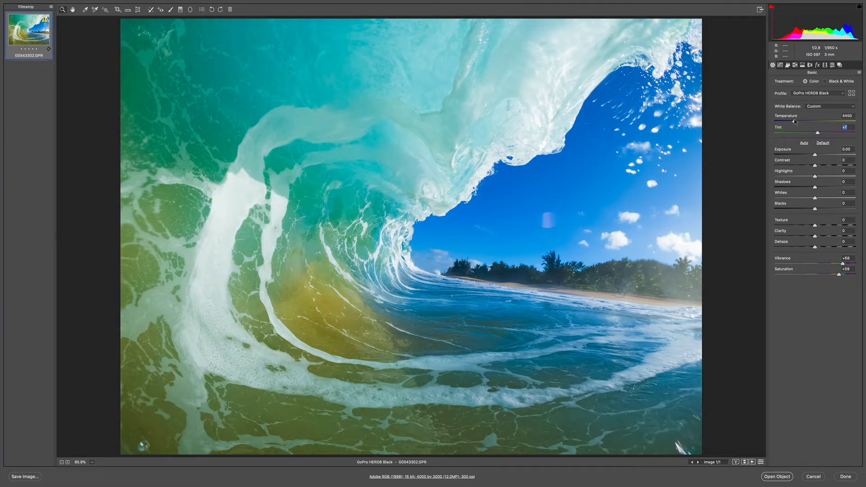
double_click(795, 122)
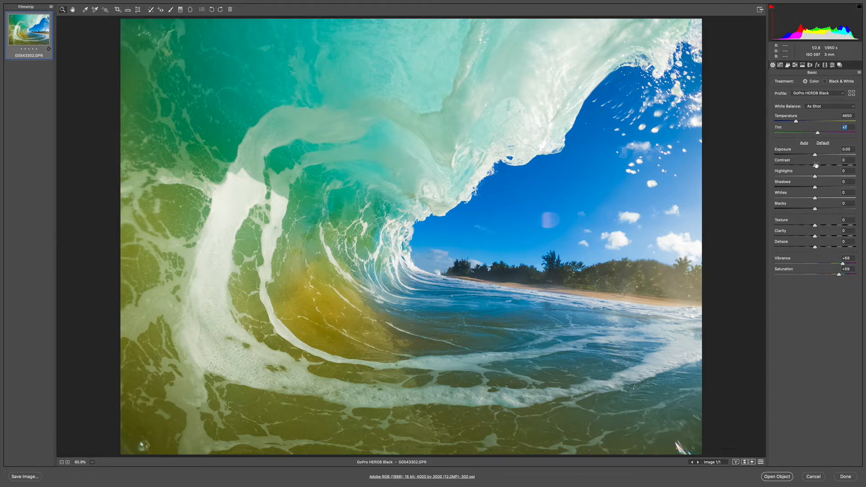
Try a Contrast change and Highlights at -100, comparing the foam close up and resetting both to 0.
drag(815, 165, 847, 172)
text(0)
drag(814, 176, 766, 164)
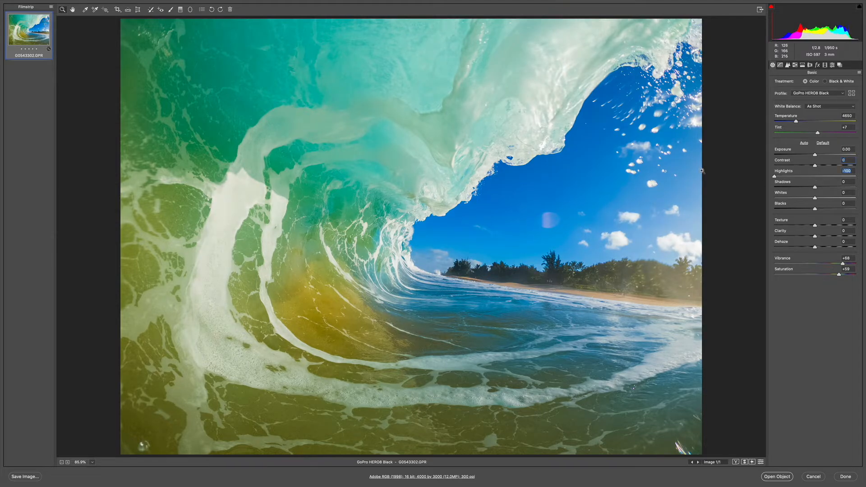
click(208, 245)
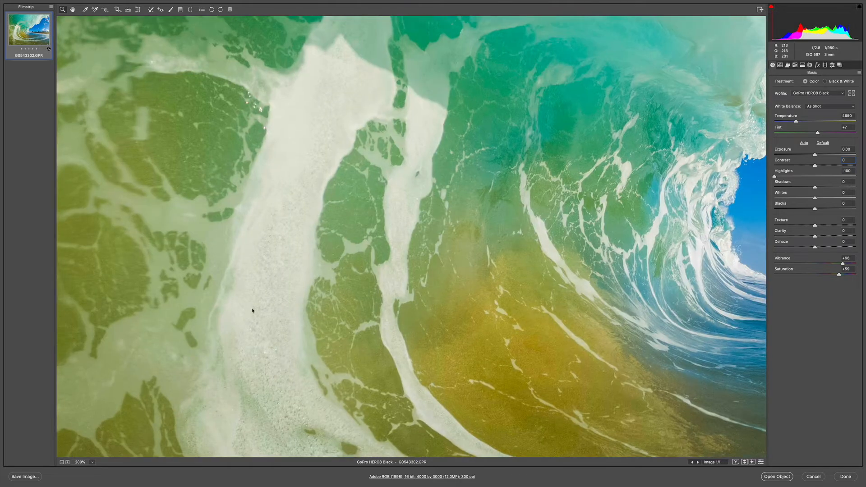
key(Tab)
text(0)
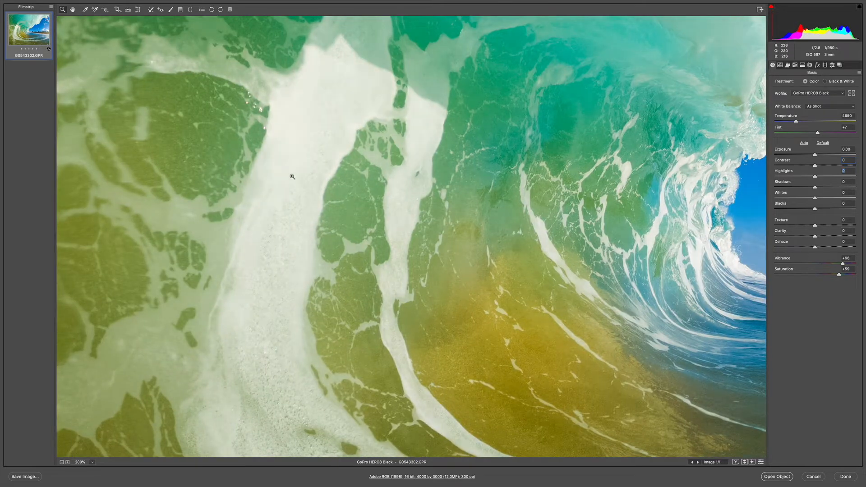
key(super+z)
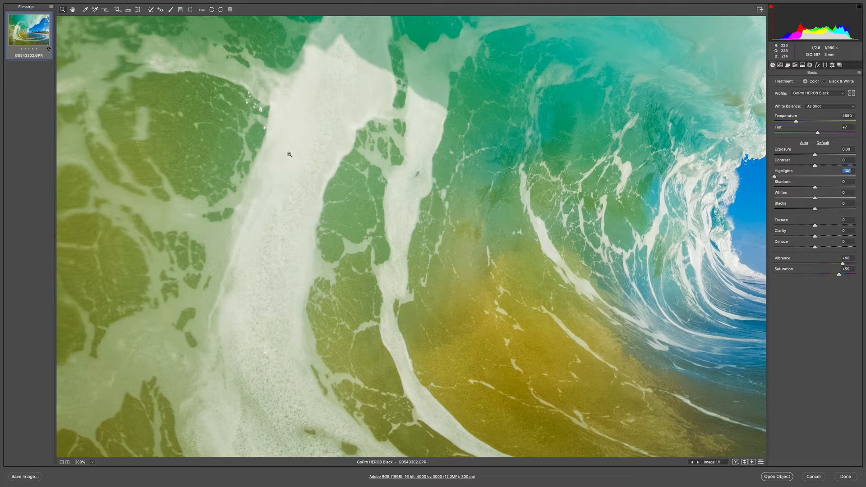
key(super+shift+z)
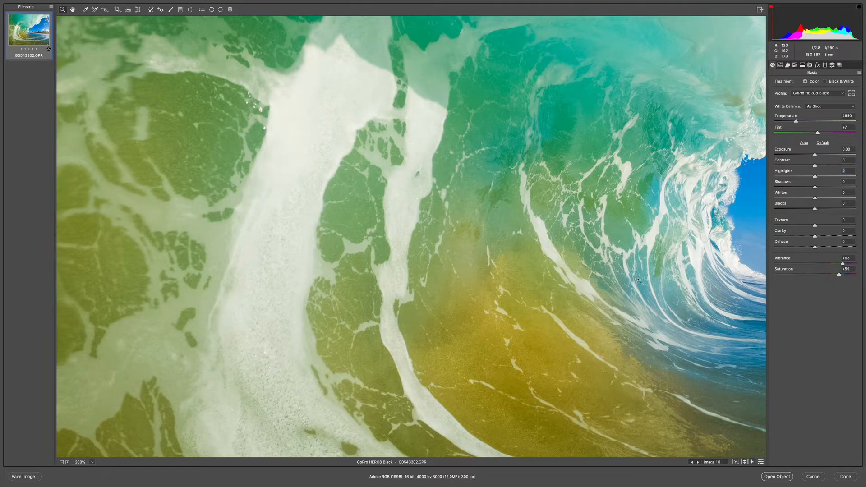
key(super+0)
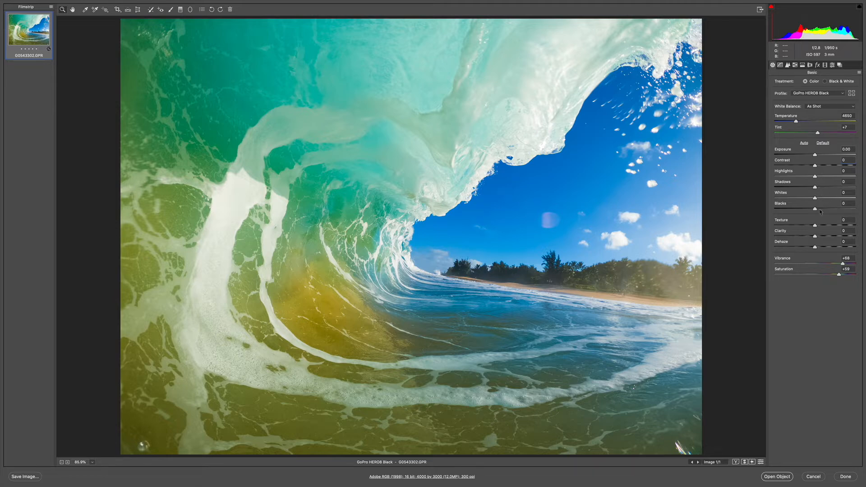
Compare the photo with and without Dehaze at about +25, and settle Dehaze at +12.
drag(814, 246, 825, 247)
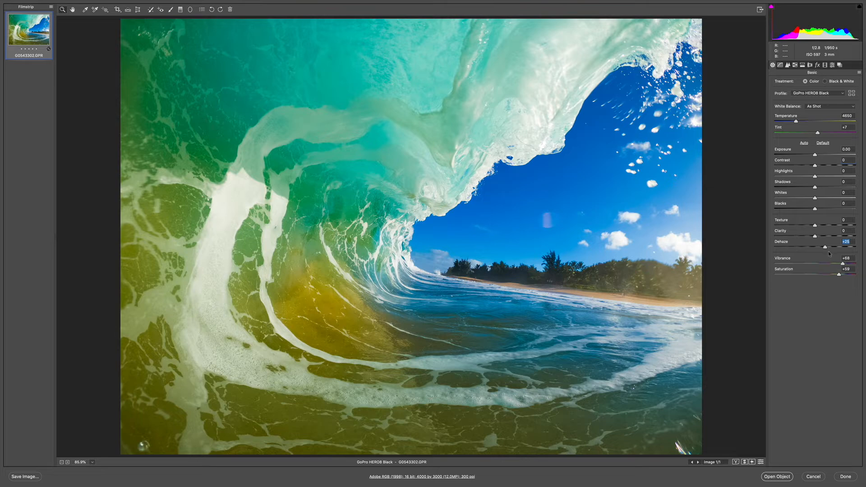
key(p)
key(p)
drag(825, 247, 820, 248)
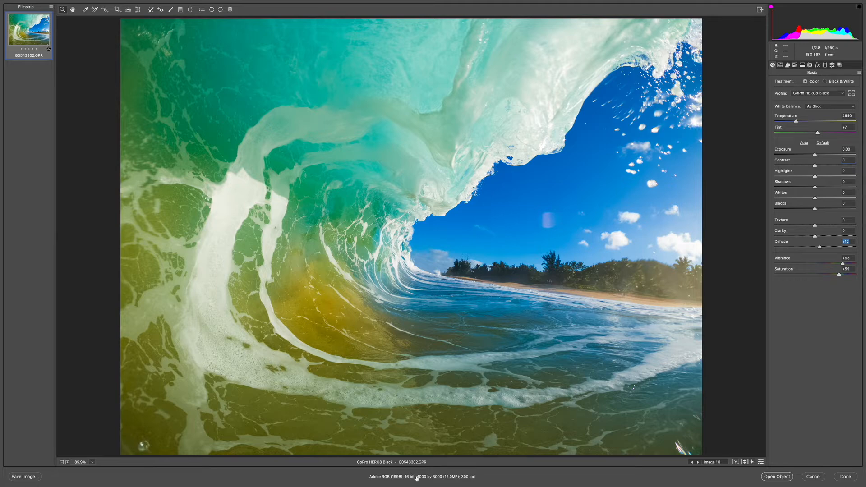
Confirm the workflow options with Adobe RGB (1998), 16 Bits/Channel depth and opening in Photoshop as Smart Objects.
click(417, 478)
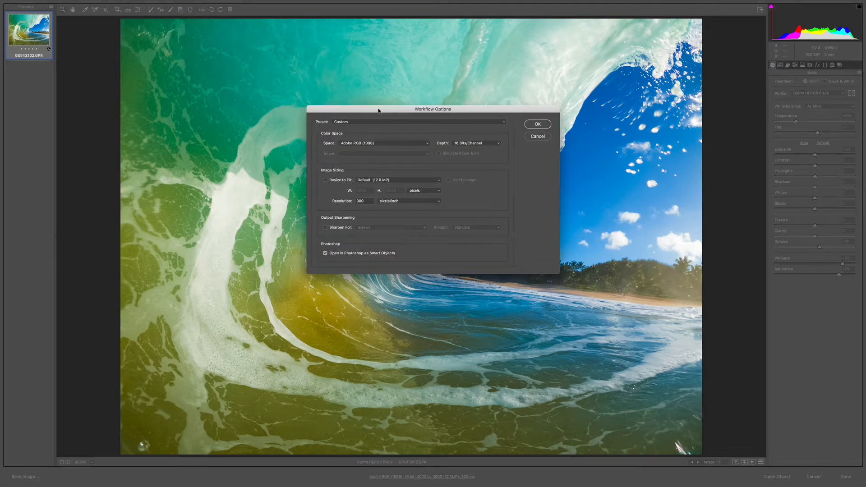
drag(378, 110, 370, 103)
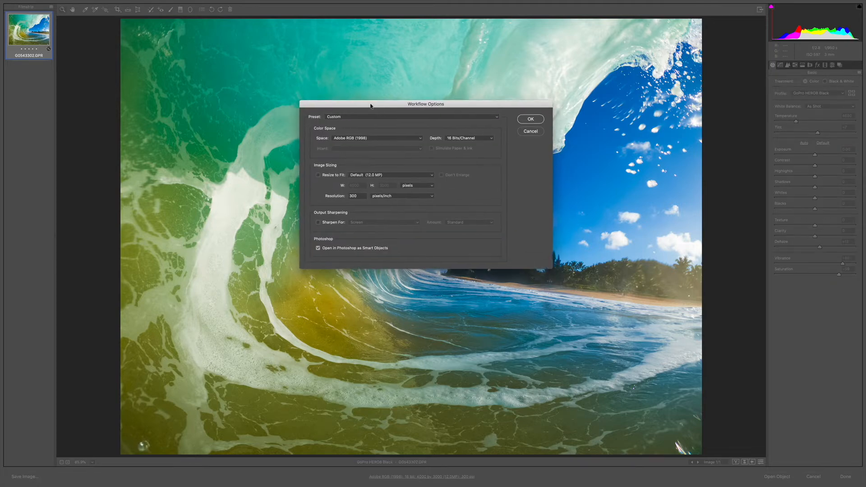
click(466, 137)
click(468, 136)
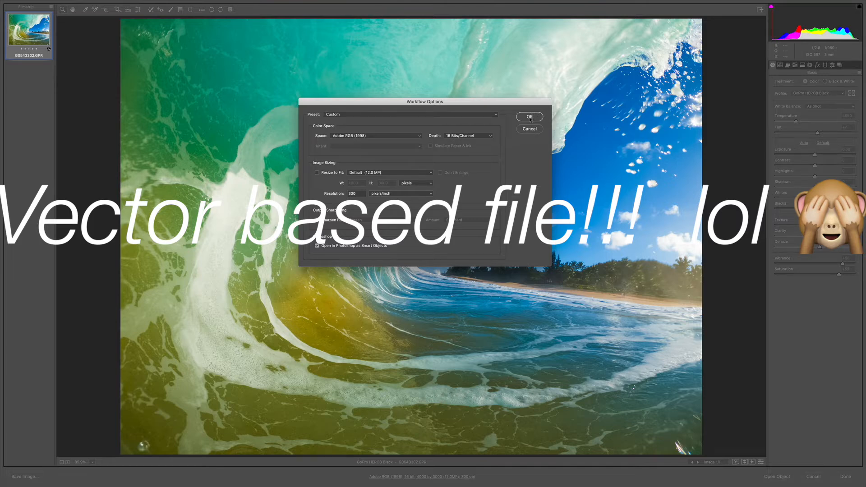
click(530, 117)
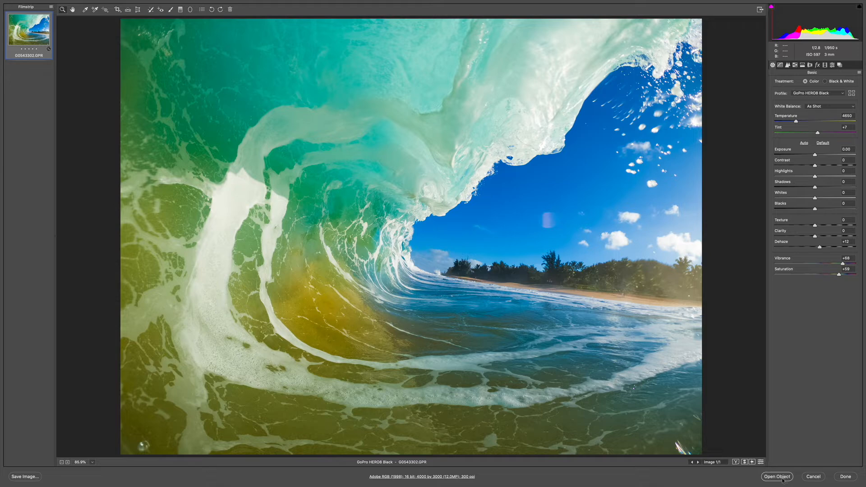
Open the raw photo in Photoshop as a Smart Object and display it in the standard screen mode.
key(shift)
key(shift)
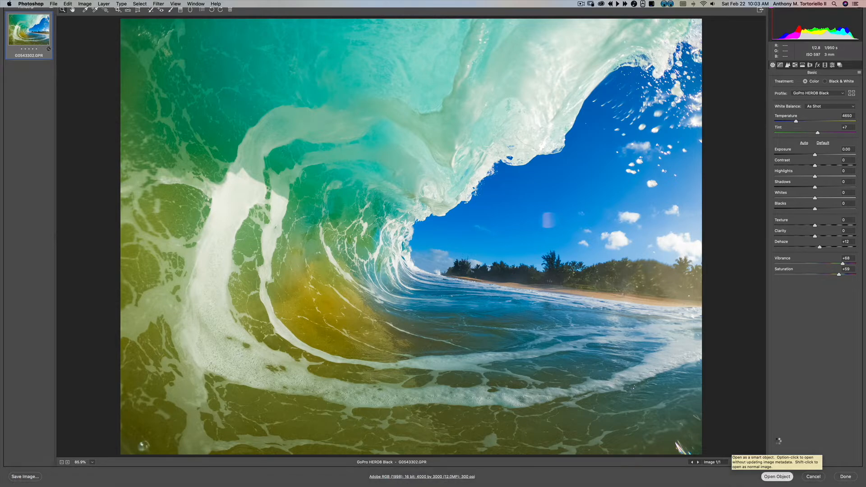
click(779, 477)
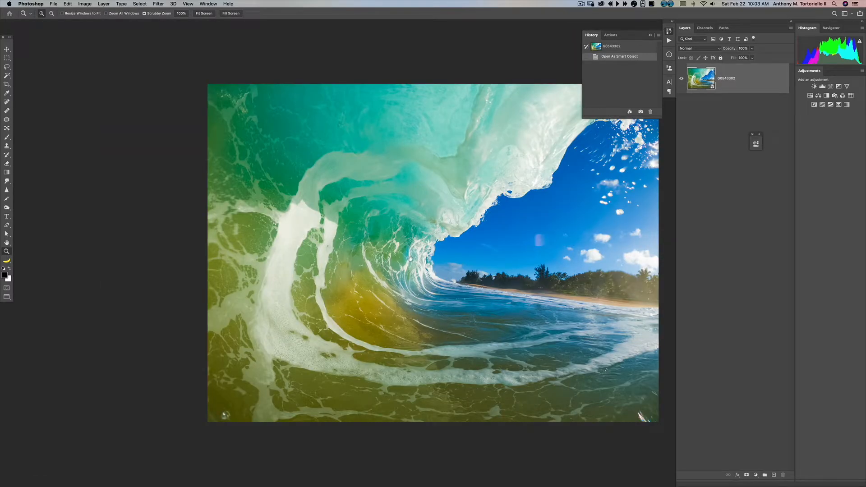
key(f)
key(f)
key(f)
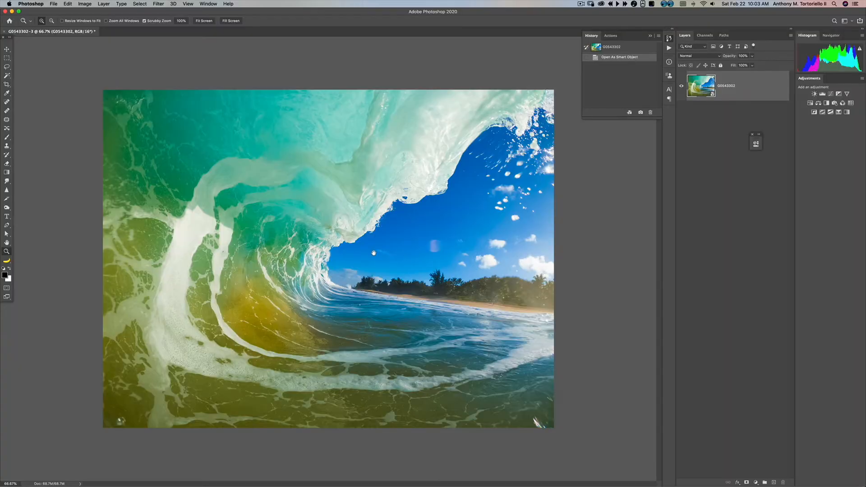
Reopen the Smart Object's raw settings, raise Dehaze to +42 and apply the change to the document.
double_click(701, 87)
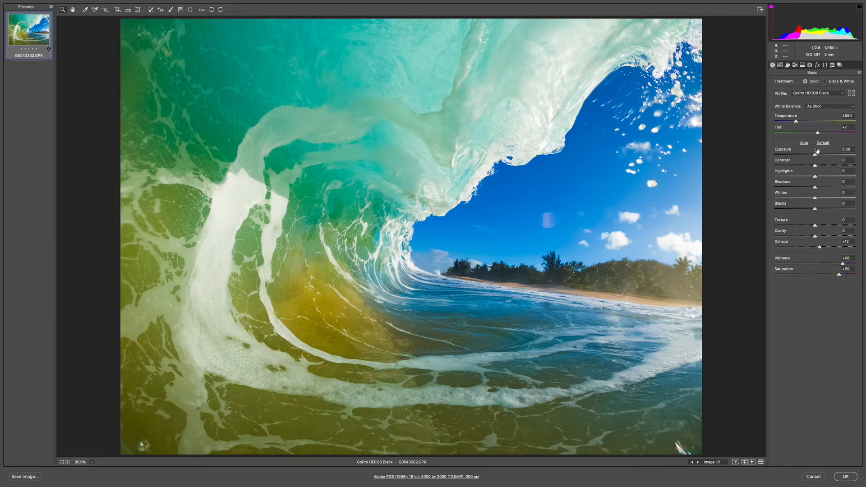
mouse_move(818, 153)
mouse_down()
mouse_move(854, 154)
mouse_move(814, 154)
mouse_up()
drag(819, 247, 829, 248)
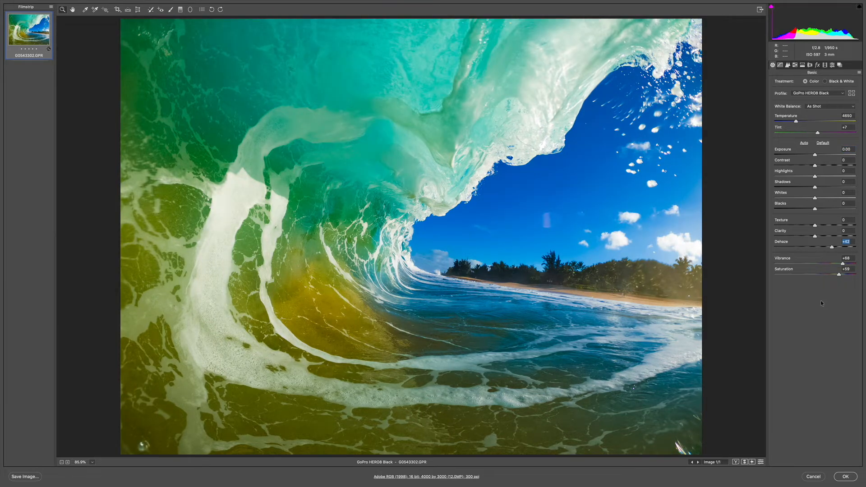
click(845, 477)
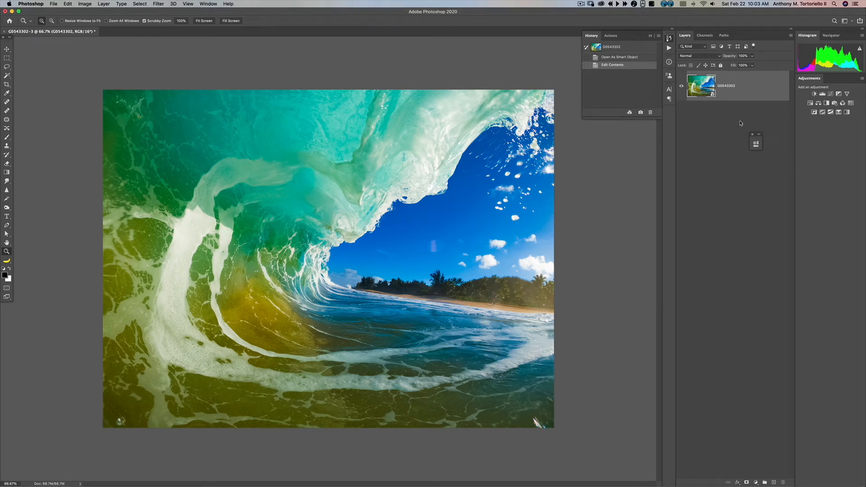
key(f)
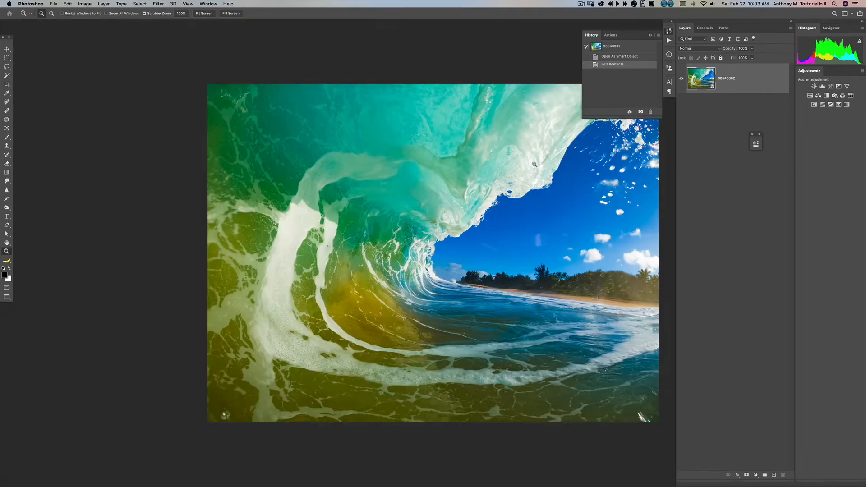
key(f)
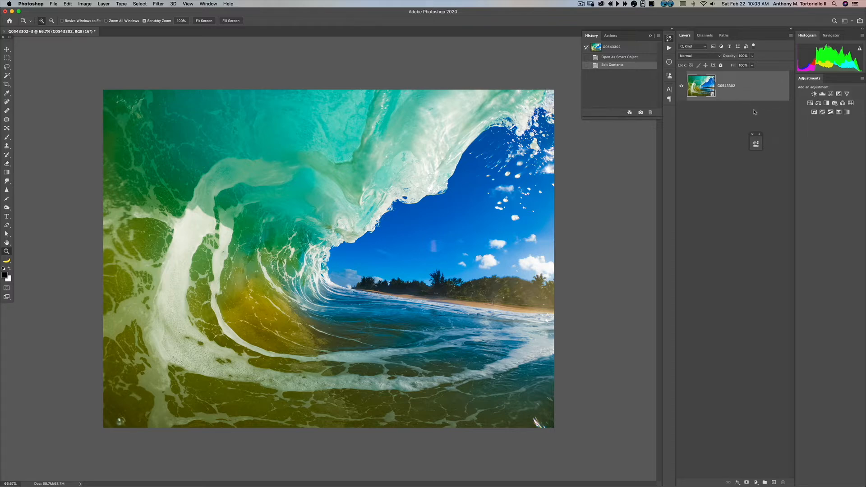
Create a New Smart Object via Copy of the photo layer and set the copy's raw Highlights to -100.
right_click(755, 84)
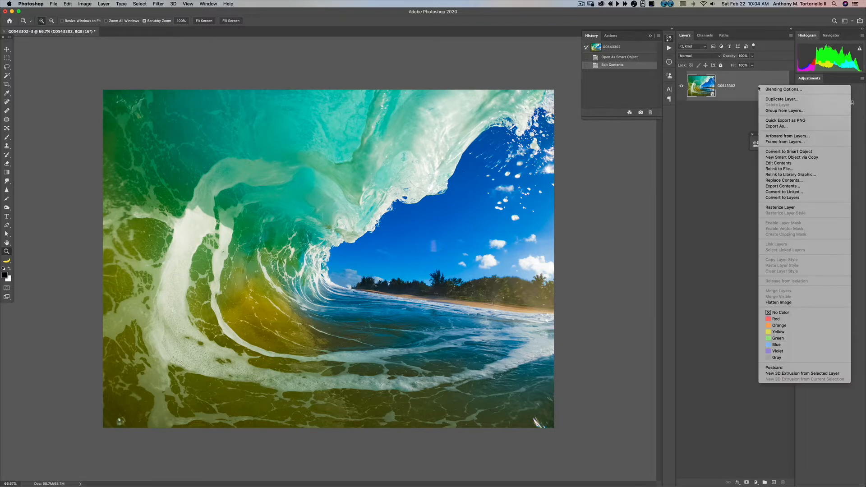
click(785, 157)
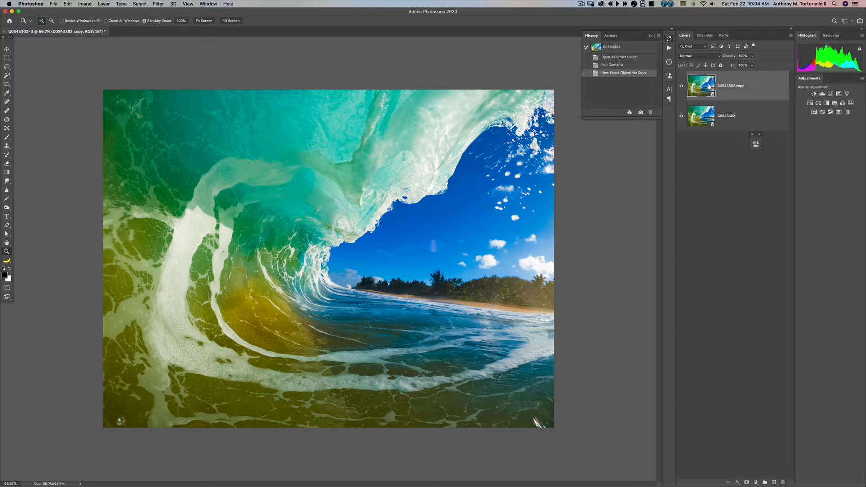
double_click(697, 90)
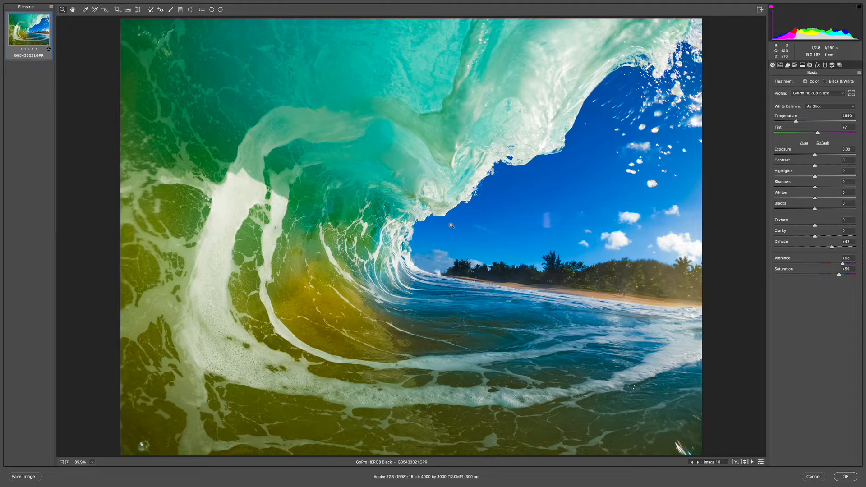
click(233, 204)
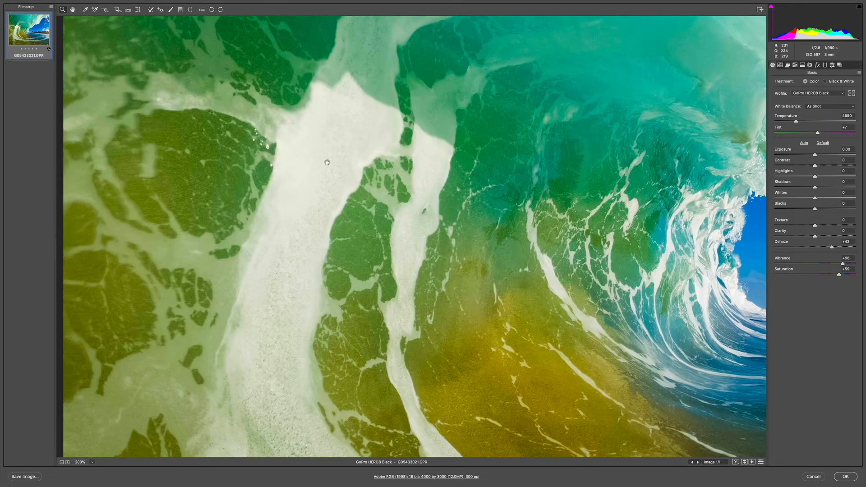
drag(814, 176, 767, 173)
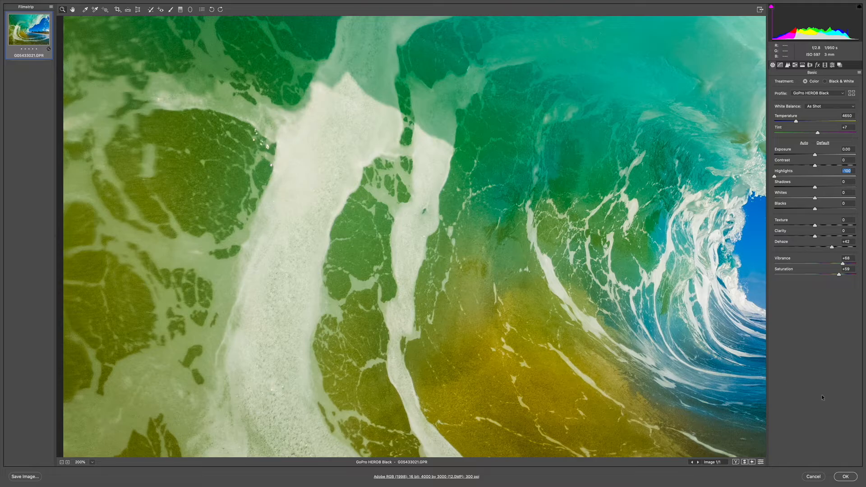
click(845, 476)
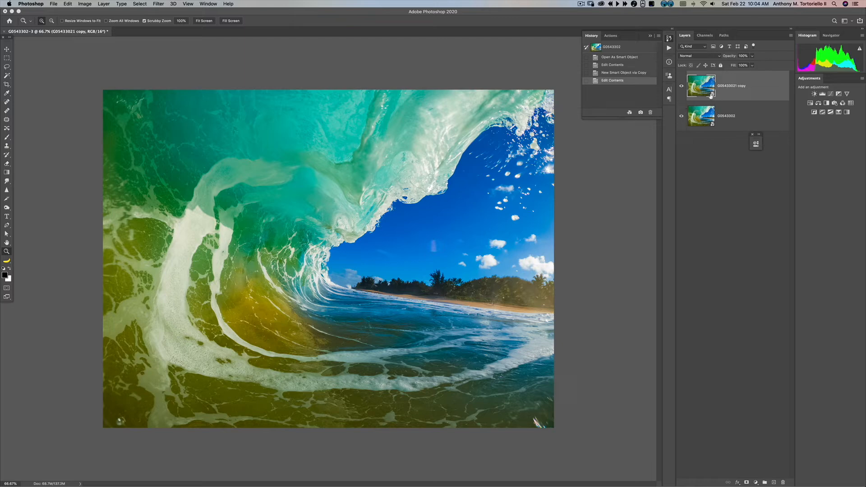
Compare the image with and without the copied layer, and add a black layer mask that hides the copy.
click(681, 87)
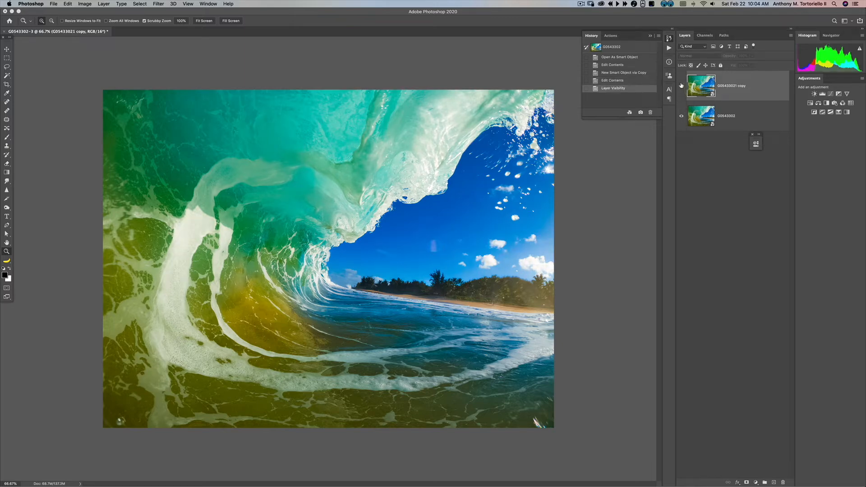
click(681, 87)
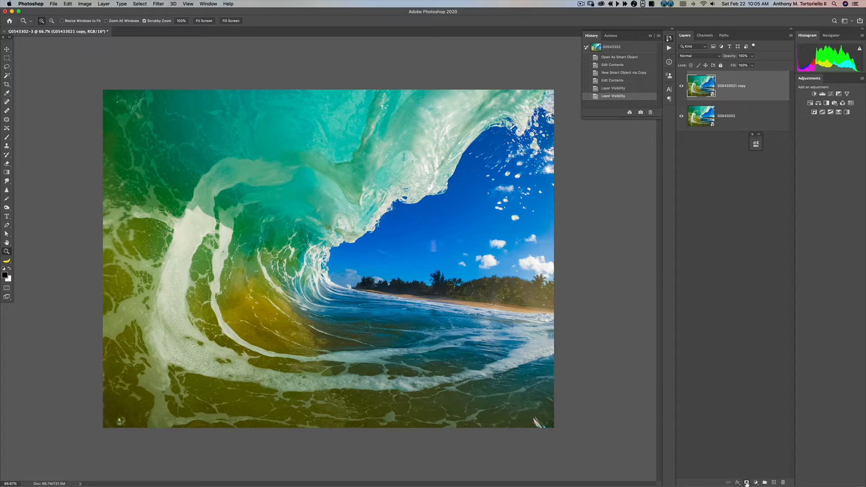
key(alt)
alt+click(747, 483)
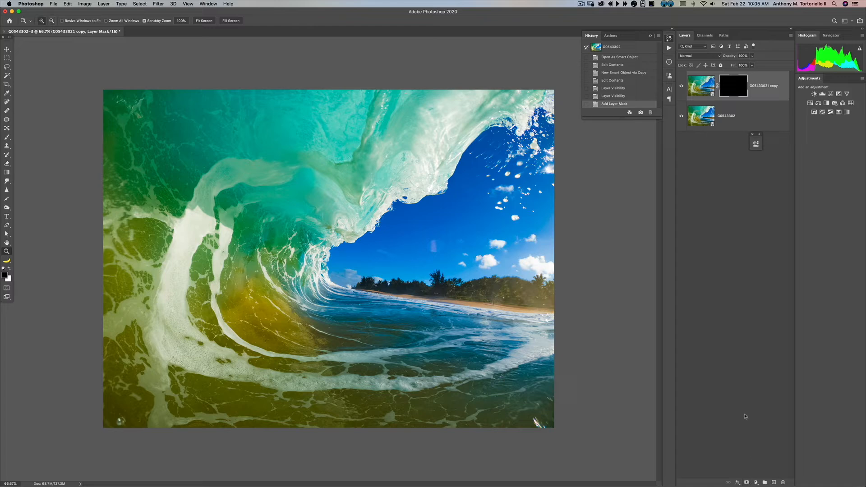
Paint with a smaller white brush at 100% opacity on the copy's layer mask over the vertical foam column and the curl's inner edge.
click(180, 267)
click(187, 270)
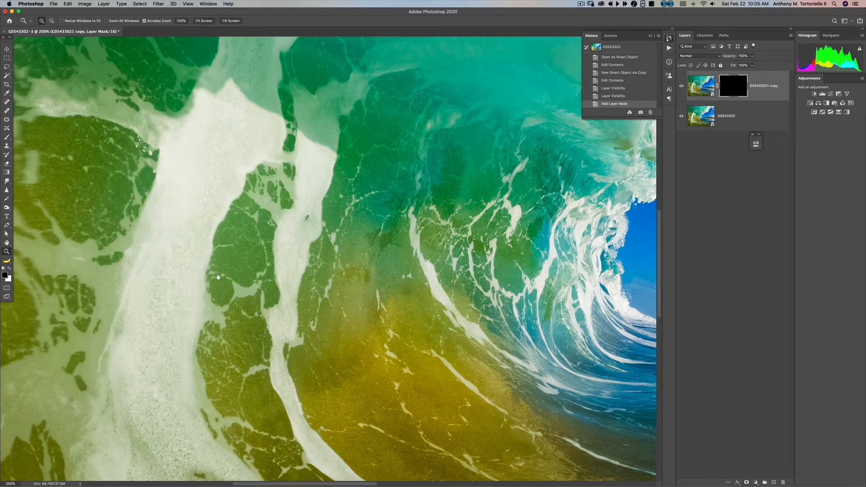
drag(218, 277, 315, 248)
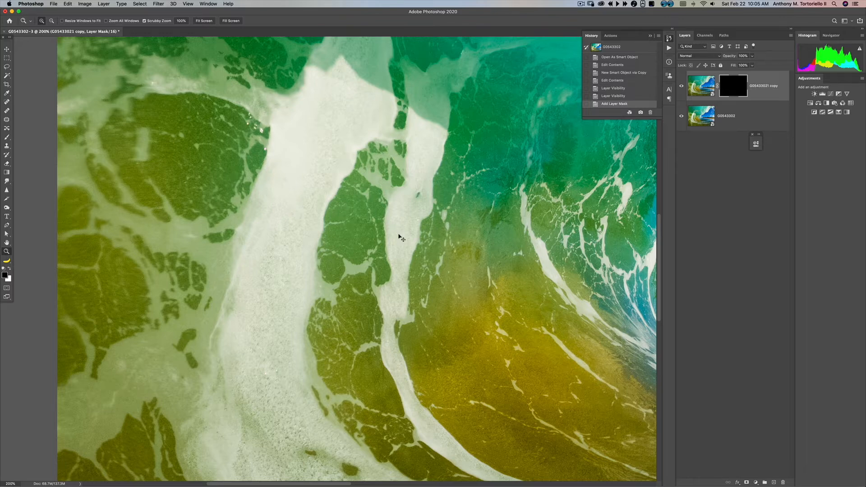
key(super+0)
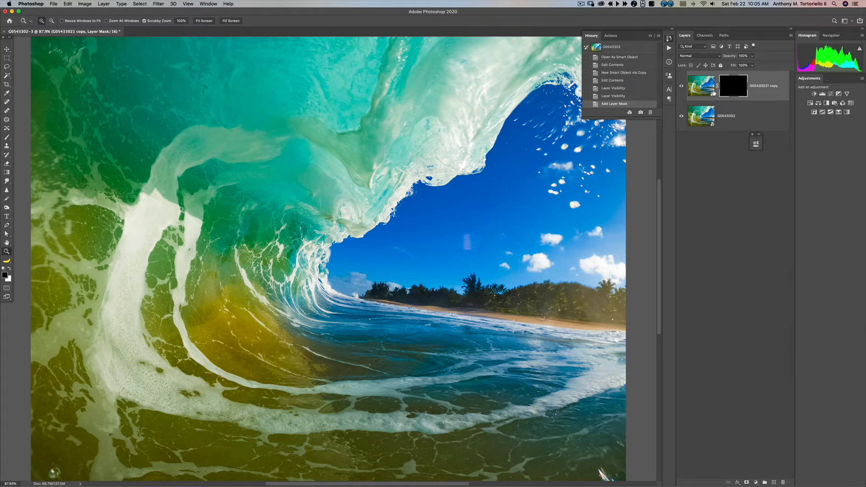
key(b)
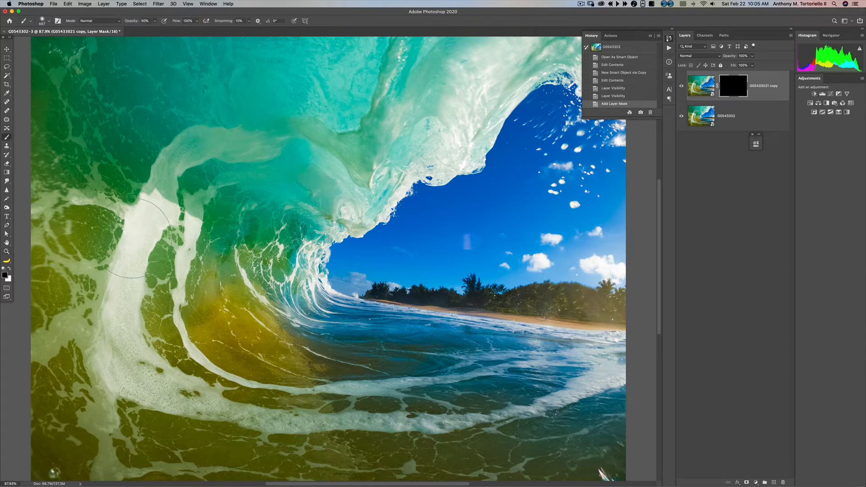
ctrl+alt+drag(140, 240, 115, 240)
key(x)
key(x)
key(x)
mouse_move(180, 221)
mouse_down()
mouse_move(148, 212)
mouse_move(121, 293)
mouse_move(131, 265)
mouse_move(129, 280)
mouse_up()
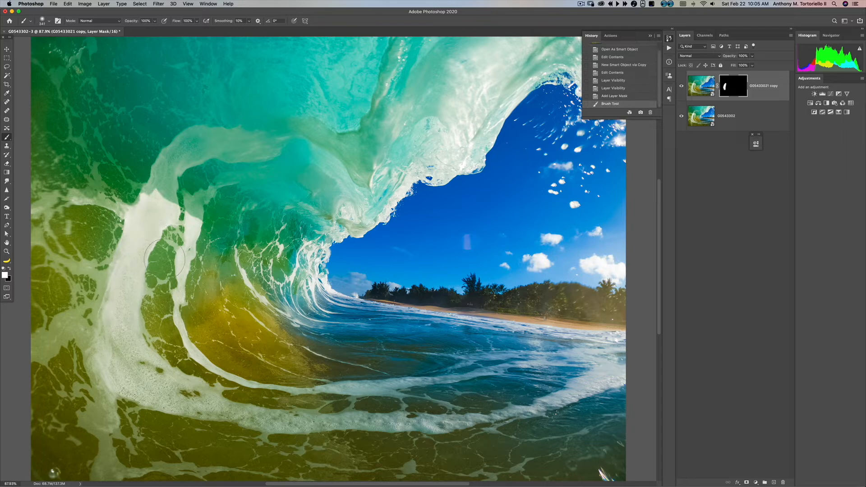
drag(309, 250, 329, 288)
mouse_move(118, 230)
mouse_down()
mouse_move(147, 189)
mouse_move(144, 212)
mouse_up()
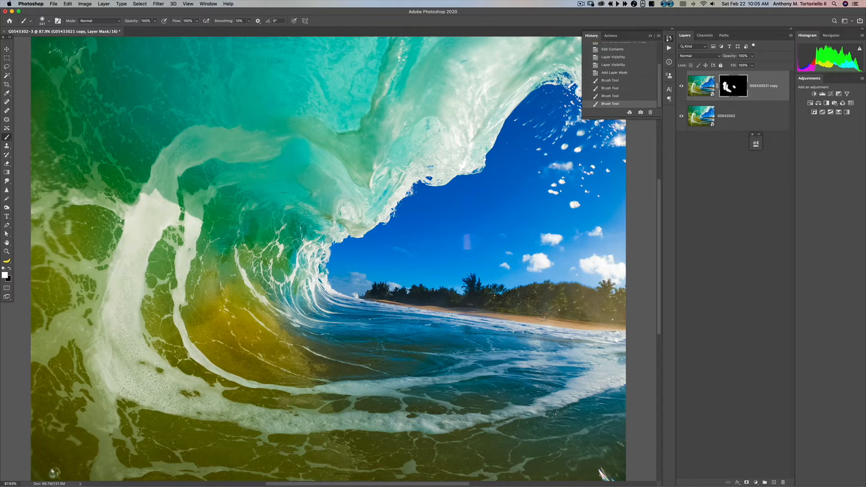
Undo the mask stroke near the wave's upper lip and touch up the mask over the droplets and the foam column.
drag(440, 197, 248, 223)
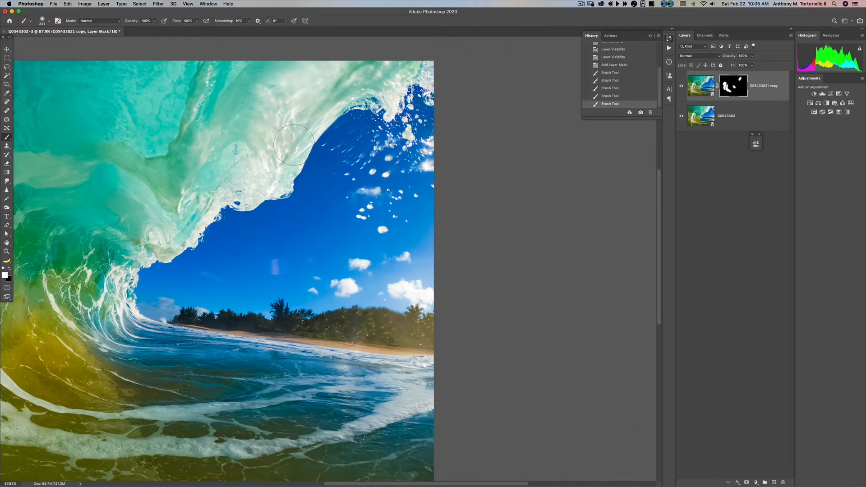
key(super+z)
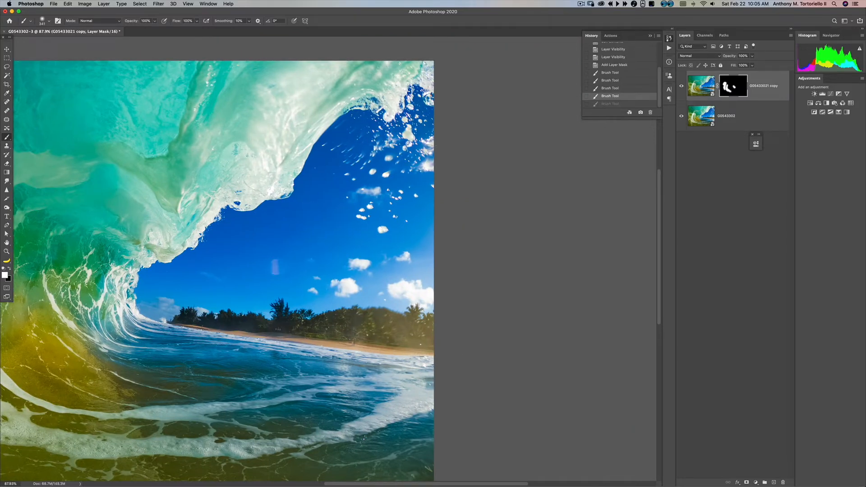
key(super+shift+z)
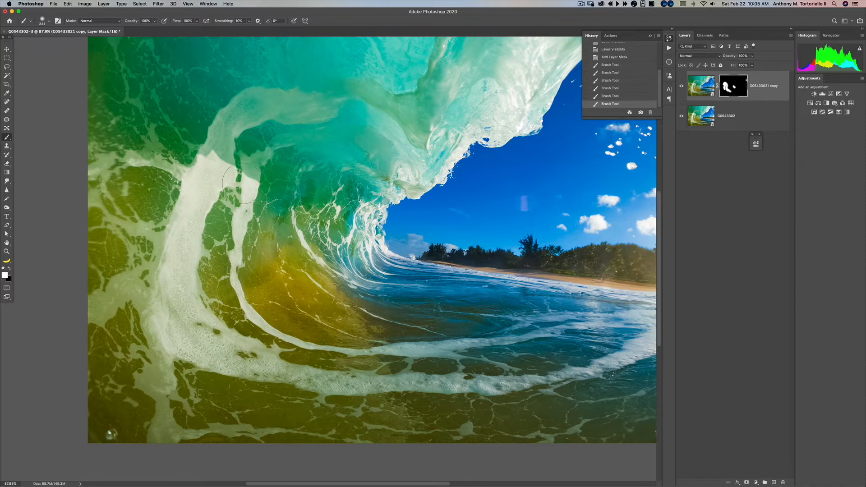
click(197, 166)
Reopen the copied Smart Object's raw settings, set Highlights to +100, raise Exposure and apply the change.
double_click(697, 93)
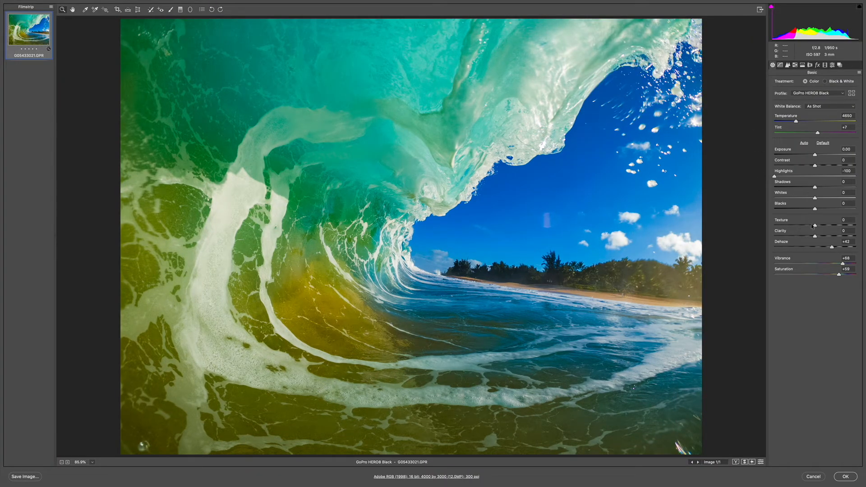
drag(815, 236, 847, 235)
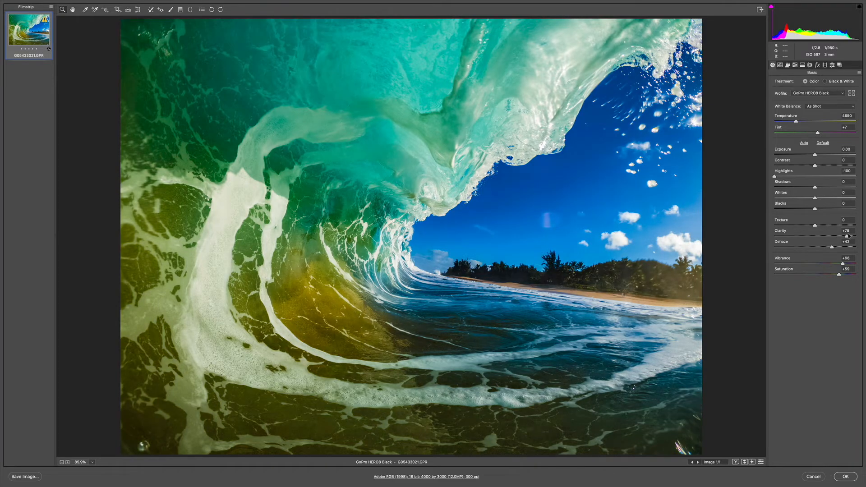
double_click(847, 236)
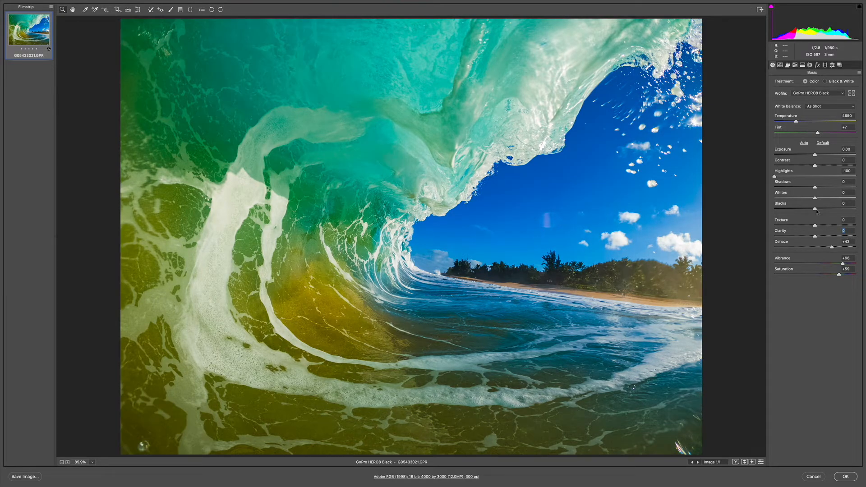
drag(777, 176, 855, 176)
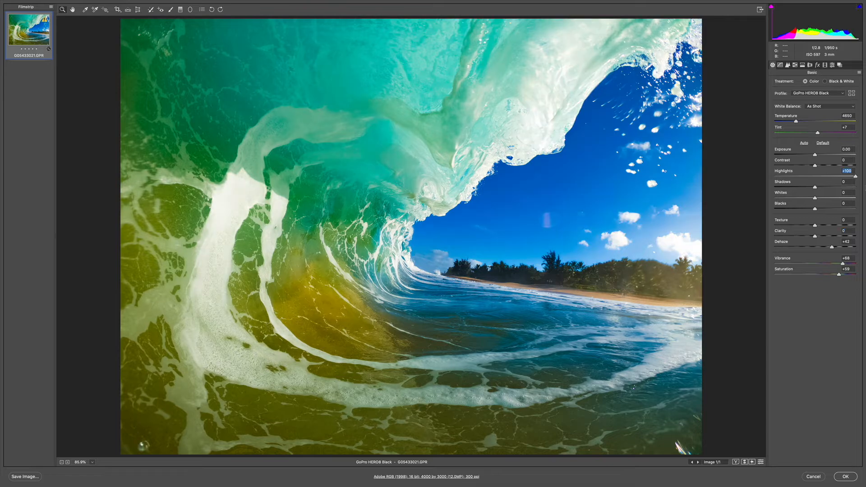
drag(815, 155, 823, 152)
click(840, 474)
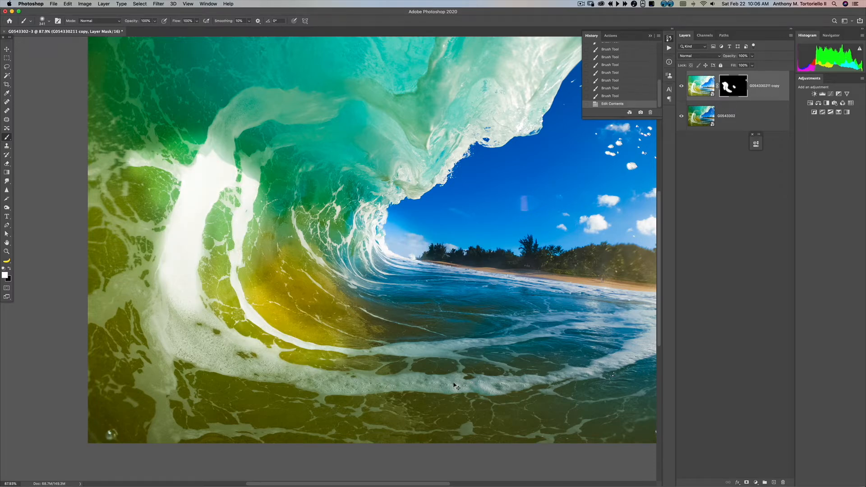
Compare the states before and after the copy's raw edit, and revert to the last brush stroke before it.
key(super+z)
key(super+shift+z)
key(super+z)
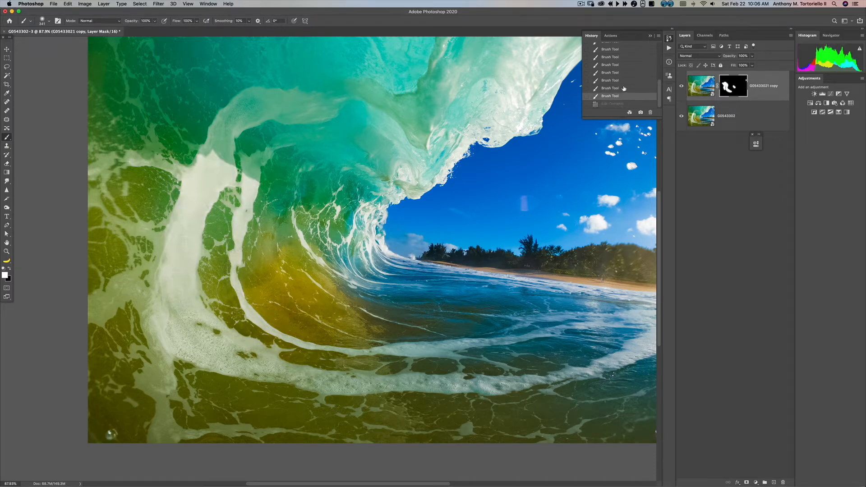
click(617, 105)
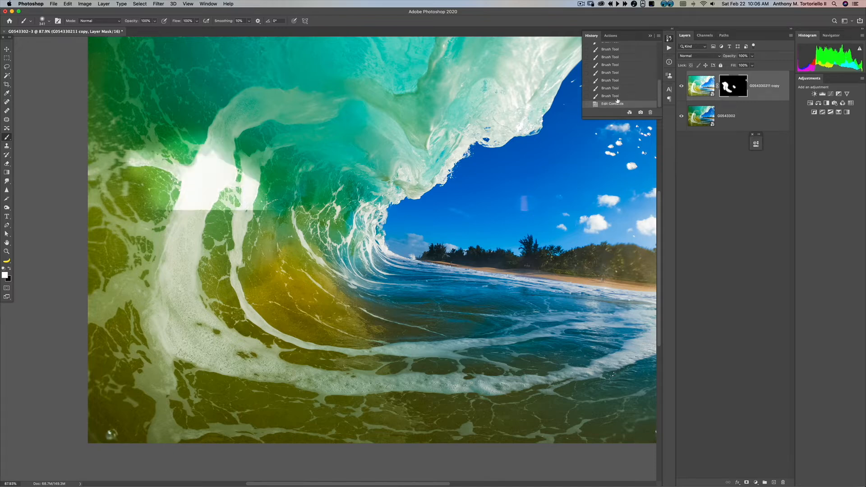
click(619, 96)
View the masked blend full screen on black, and return to the standard screen mode.
key(f)
key(f)
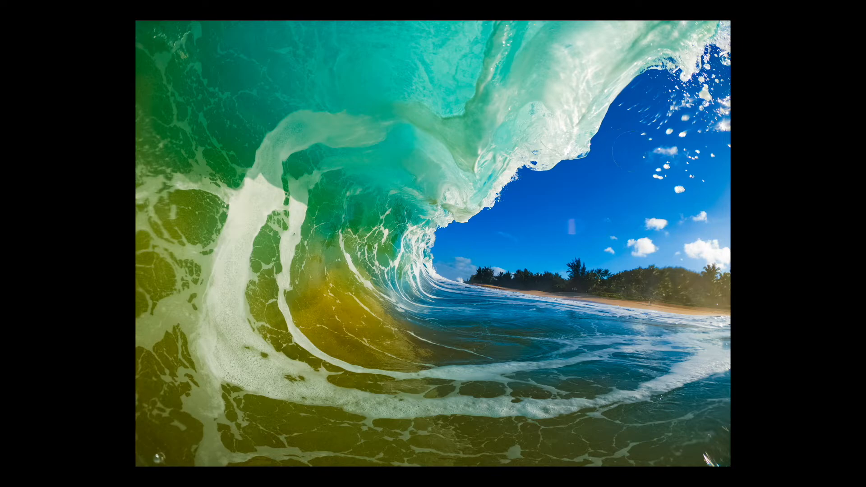
key(f)
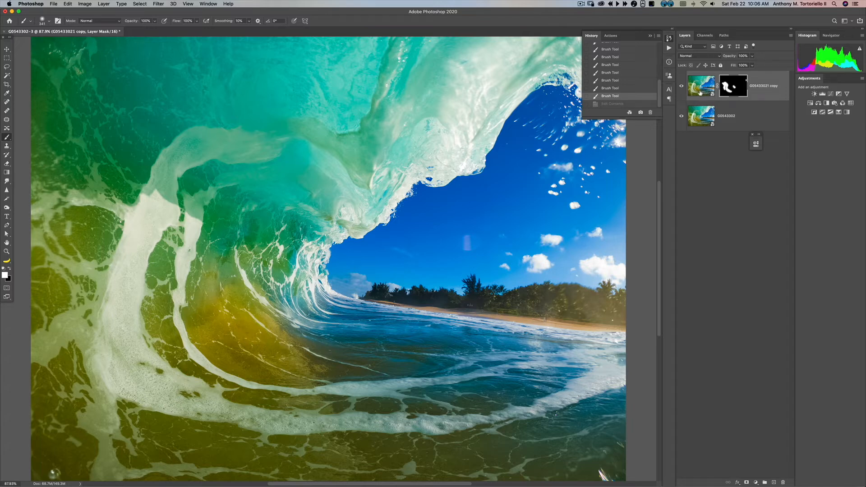
Set the bottom Smart Object's raw Saturation to -100, apply it to the document and undo the change.
double_click(700, 119)
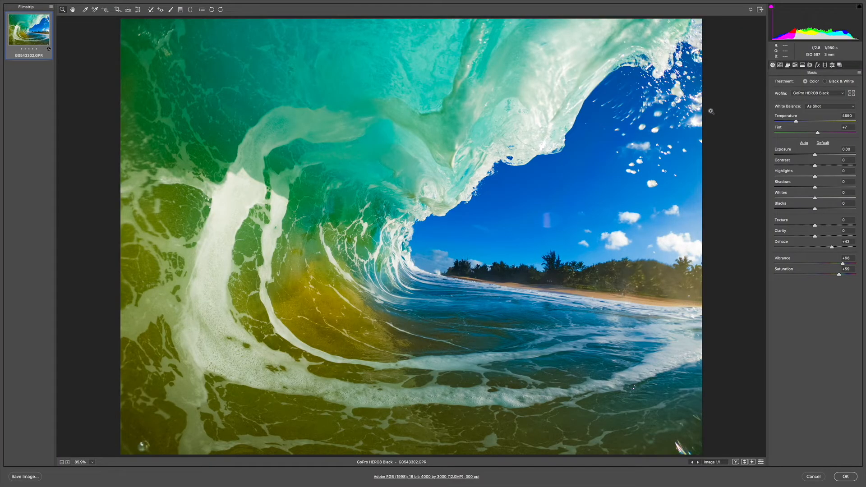
drag(825, 274, 733, 276)
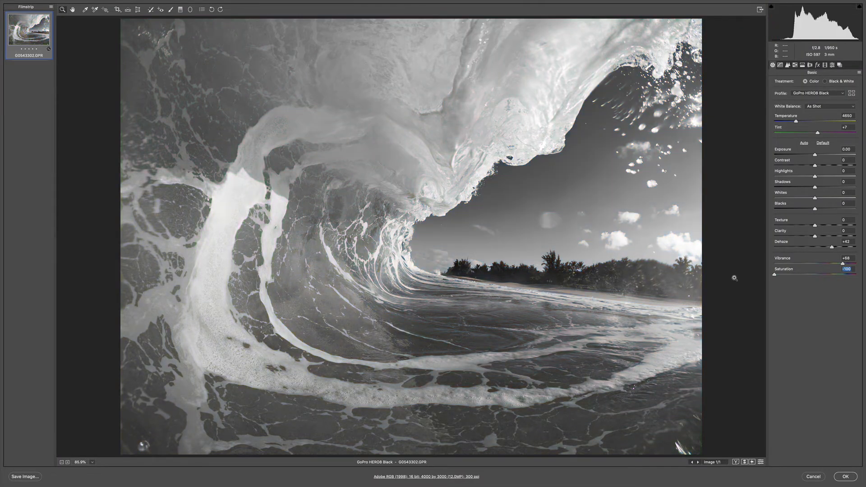
click(845, 476)
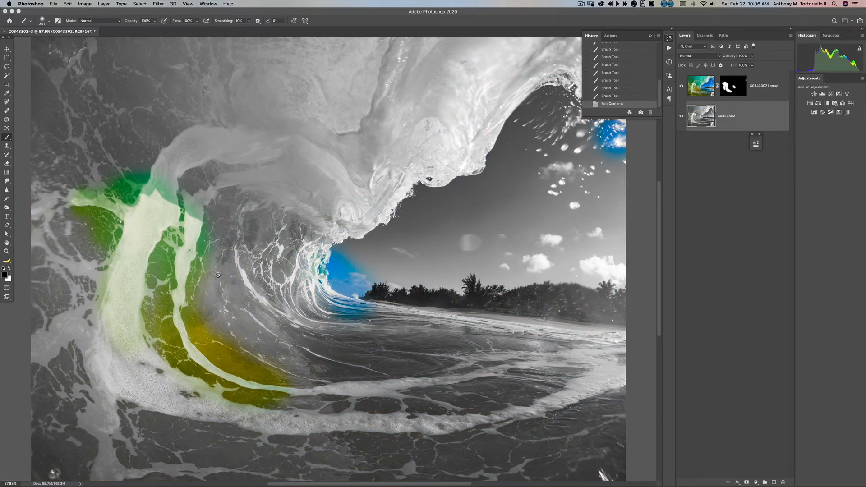
key(shift+F5)
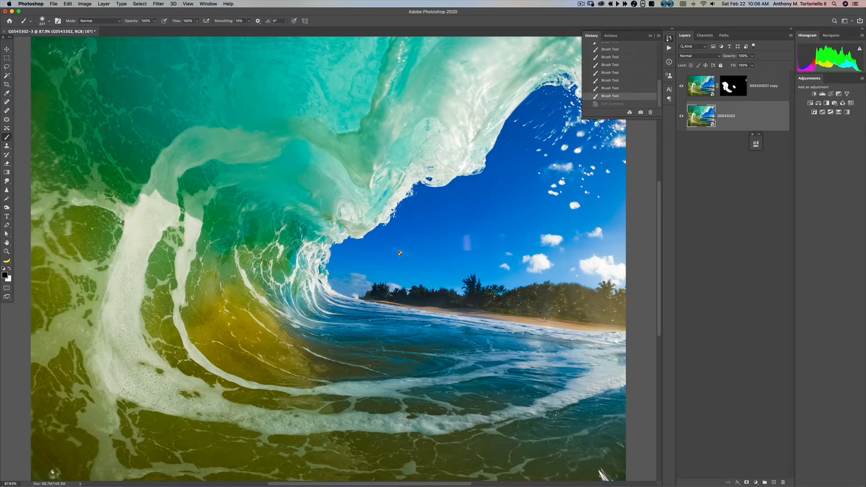
Select the copied layer, examine the image in the full screen modes and return to the standard view.
click(773, 94)
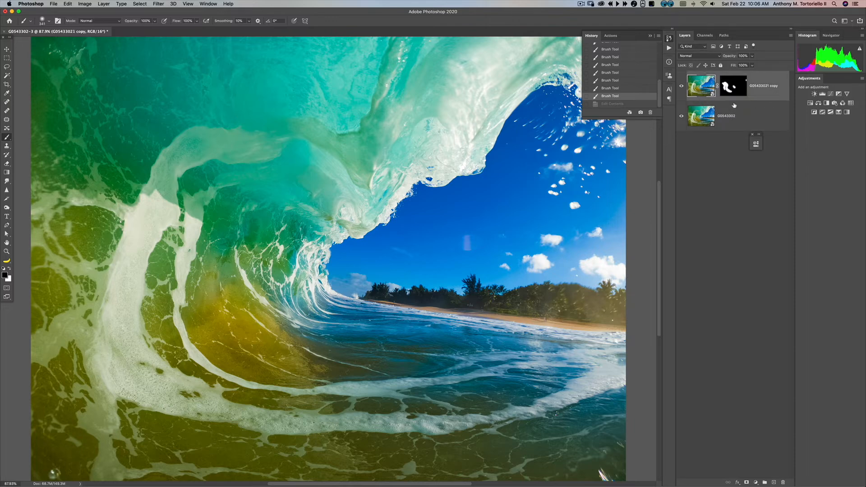
key(f)
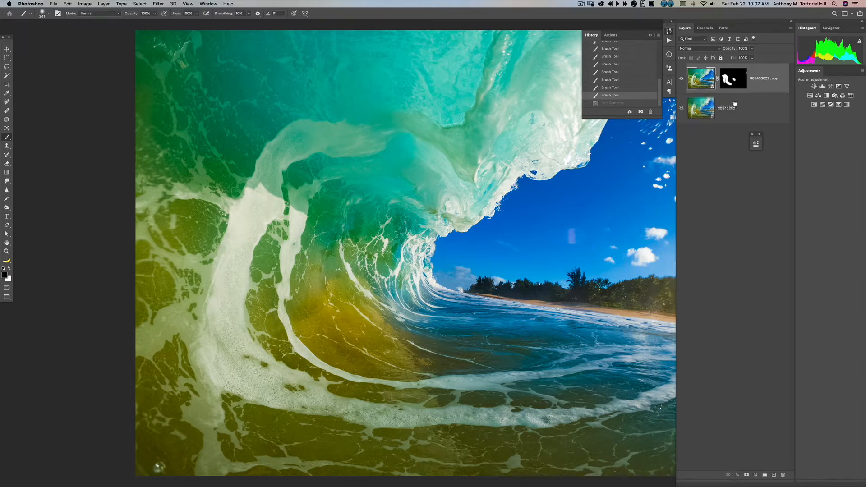
key(f)
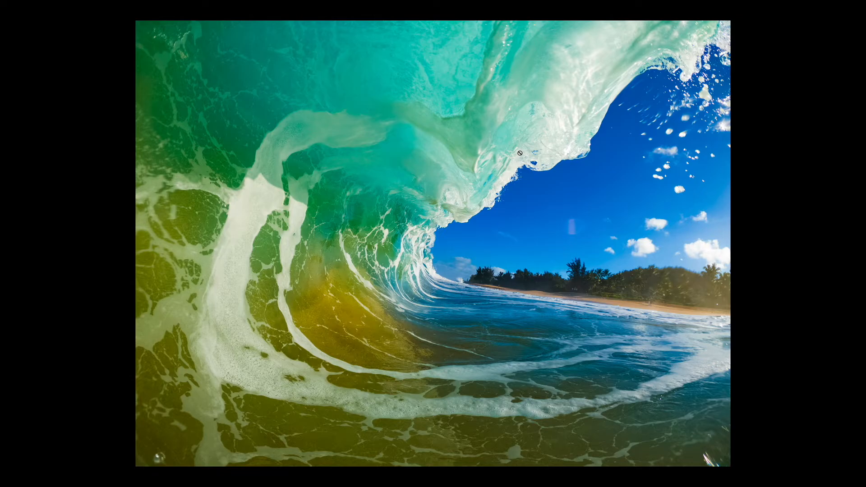
key(f)
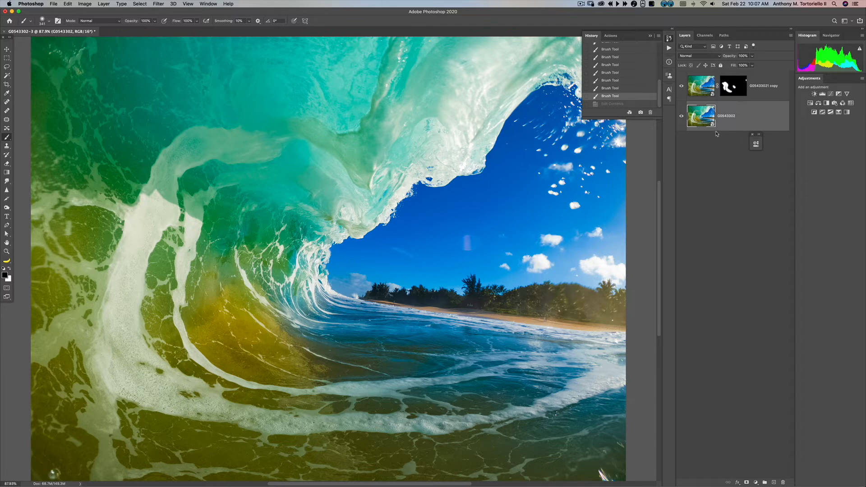
Flatten the image and duplicate the Background onto a new layer.
key(shift+super+e)
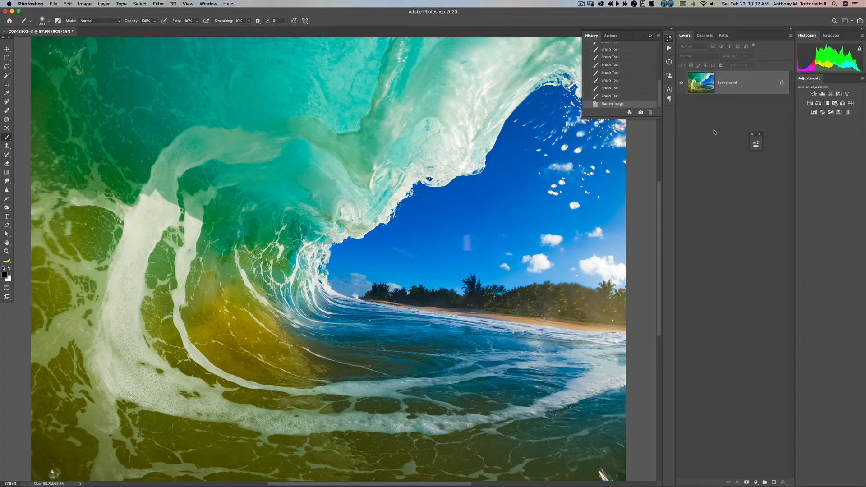
key(super+j)
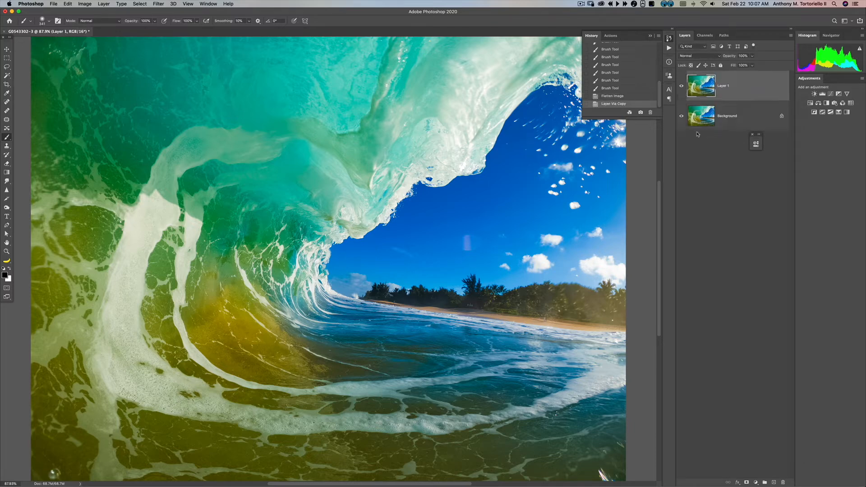
Hide the panels, lasso the pale flare spot in the blue sky, fill it with Content-Aware at 100% opacity and deselect.
key(Tab)
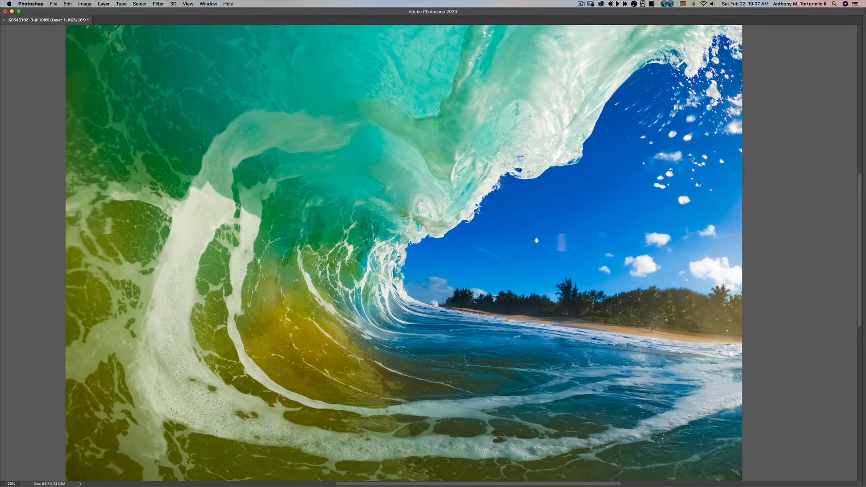
click(539, 240)
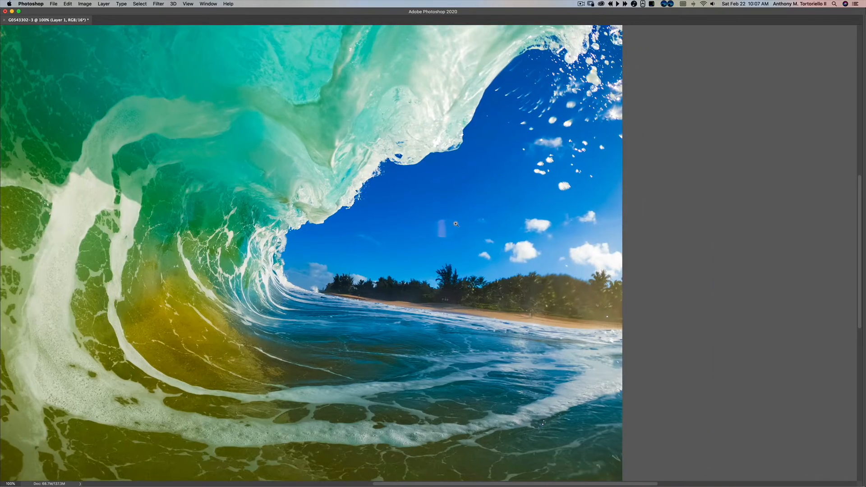
scroll(465, 227, up, 3)
scroll(458, 233, down, 3)
scroll(485, 258, up, 1)
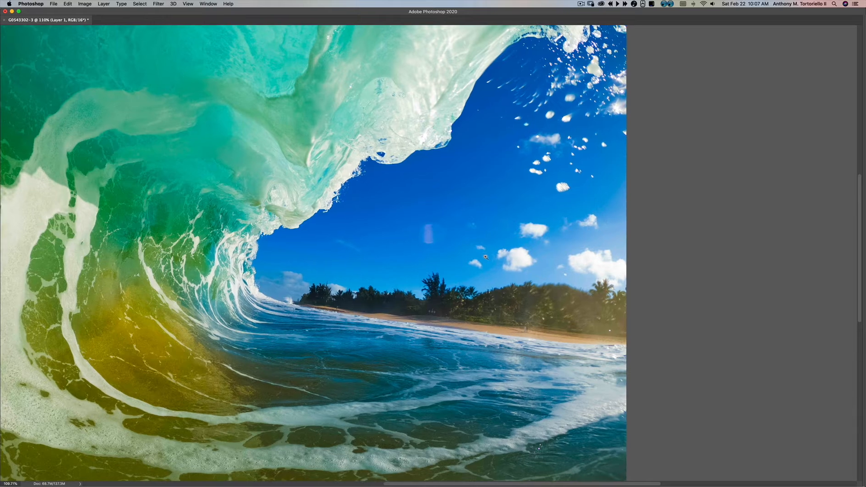
mouse_move(428, 248)
mouse_down()
mouse_move(407, 224)
mouse_move(457, 236)
mouse_move(424, 253)
mouse_up()
key(shift+BackSpace)
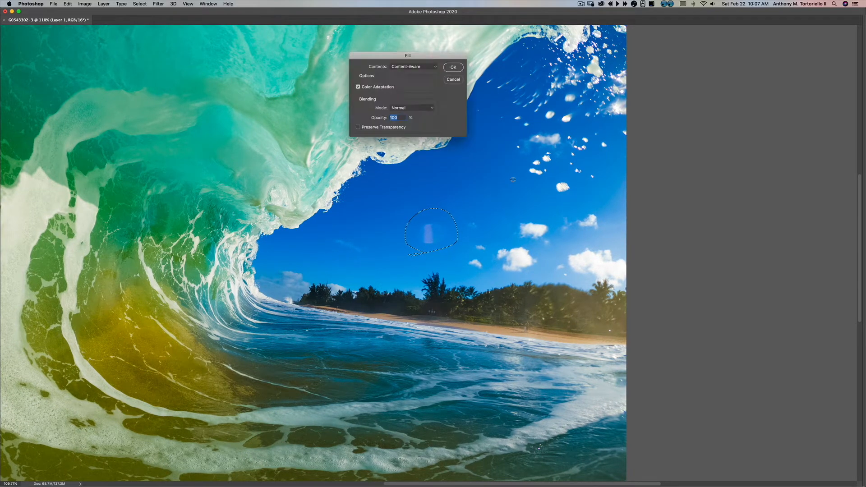
click(453, 67)
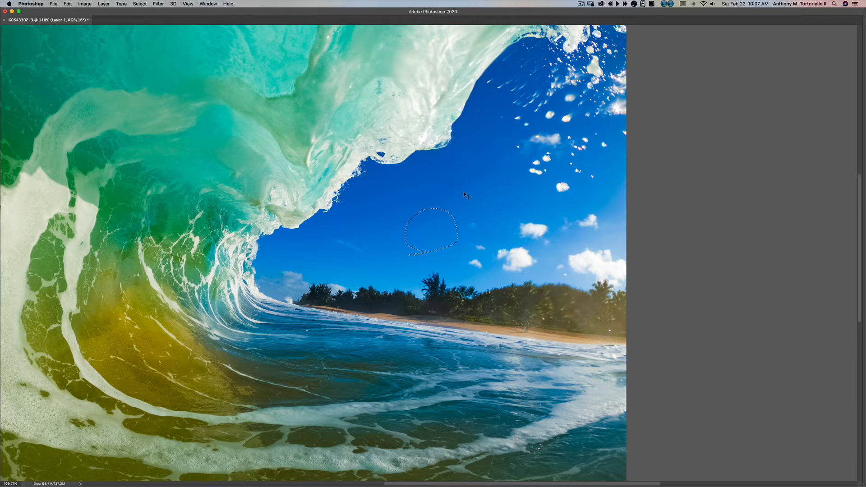
key(super+d)
Lasso the single large droplet above the clouds, fill it with Content-Aware and deselect.
drag(500, 204, 412, 211)
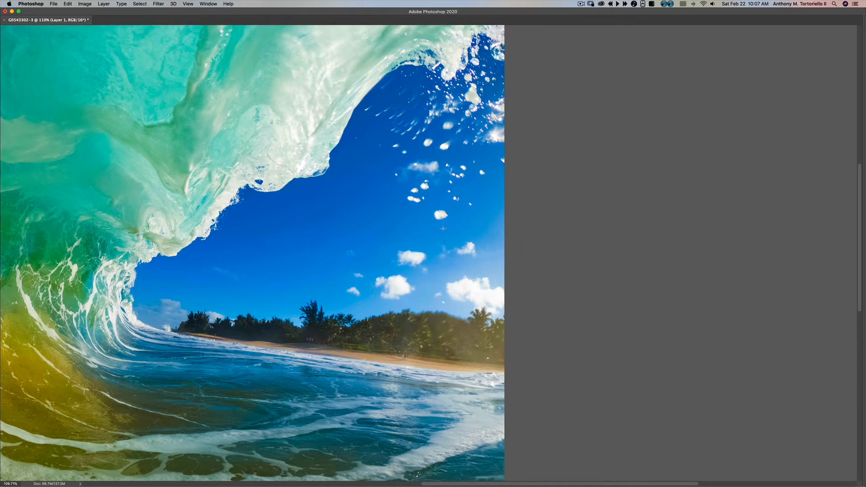
drag(433, 223, 433, 224)
key(shift+BackSpace)
key(Return)
key(ctrl+d)
Lasso the small cluster of droplets in the mid-sky, fill it with Content-Aware at 100% opacity and deselect.
mouse_move(419, 211)
mouse_down()
mouse_move(403, 194)
mouse_move(423, 175)
mouse_move(437, 200)
mouse_move(405, 209)
mouse_up()
key(shift+BackSpace)
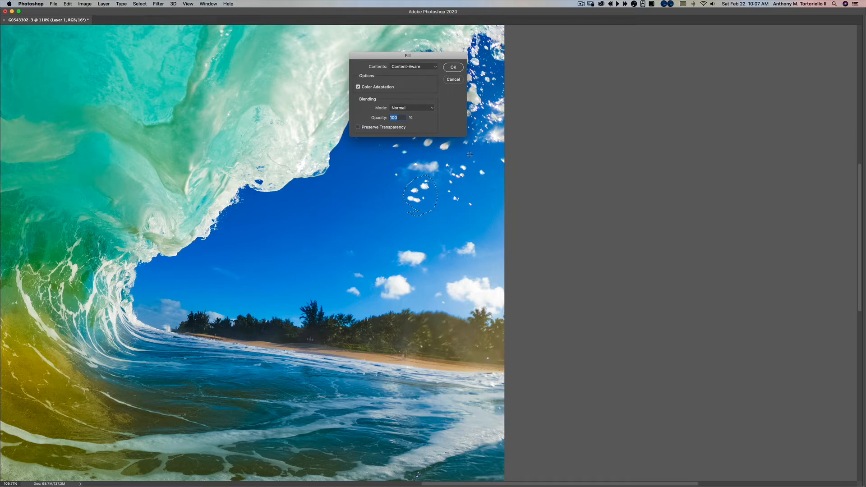
click(453, 66)
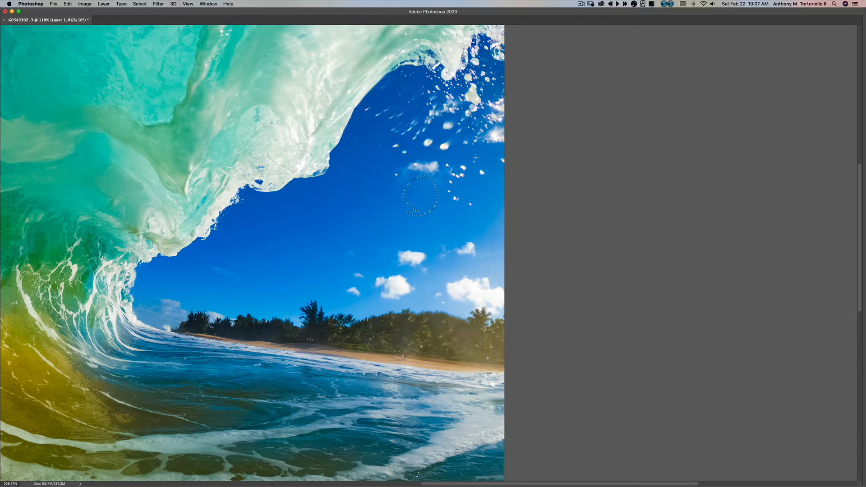
key(super+d)
Lasso the remaining large scattered droplets below the spray, out to the photo's right edge, and fill them with Content-Aware.
mouse_move(421, 210)
mouse_down()
mouse_move(372, 141)
mouse_move(484, 105)
mouse_move(519, 120)
mouse_move(496, 217)
mouse_move(451, 216)
mouse_up()
key(super+h)
key(shift+BackSpace)
key(Return)
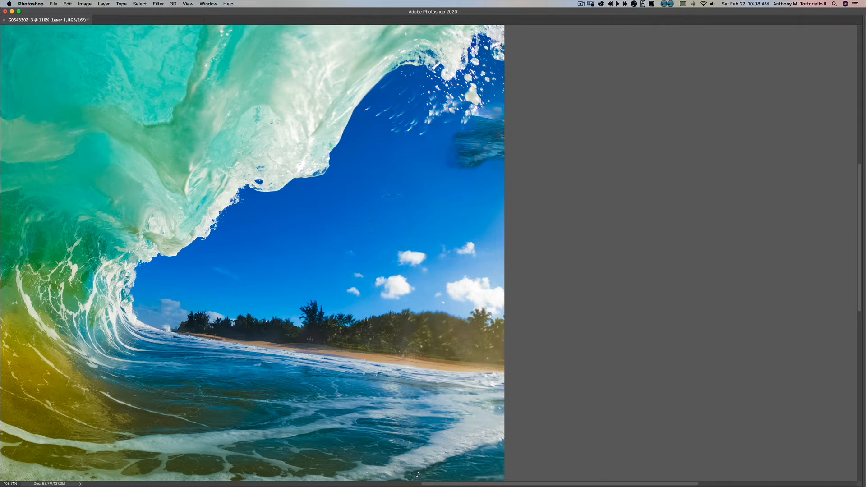
Resize the Clone Stamp brush, try cloning sky over the dark patch at the photo's right edge, and undo the stroke.
mouse_move(389, 182)
mouse_down()
mouse_move(428, 185)
mouse_move(368, 225)
mouse_move(436, 225)
mouse_move(429, 300)
mouse_up()
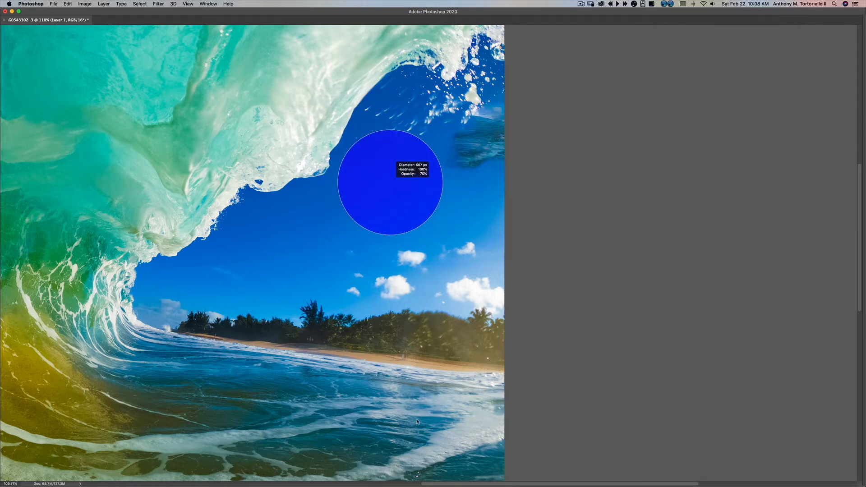
mouse_move(417, 422)
mouse_down()
mouse_move(396, 253)
mouse_move(387, 378)
mouse_move(382, 204)
mouse_move(375, 216)
mouse_move(400, 179)
mouse_move(374, 198)
mouse_up()
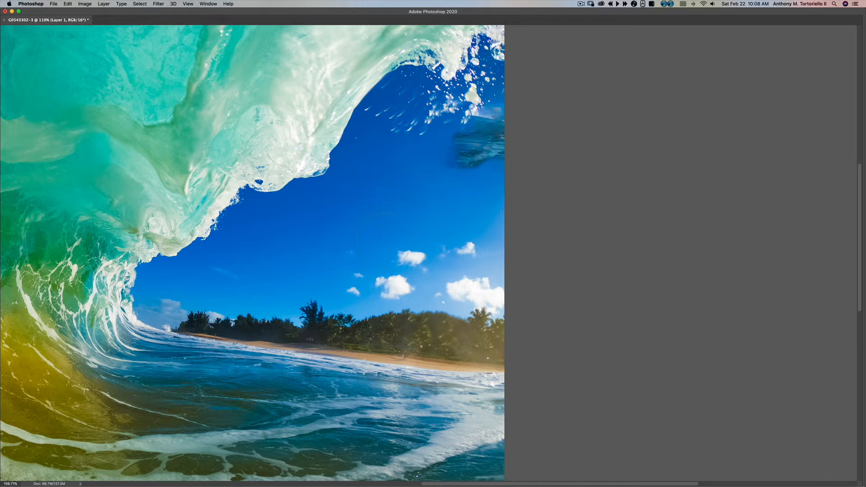
drag(398, 196, 438, 200)
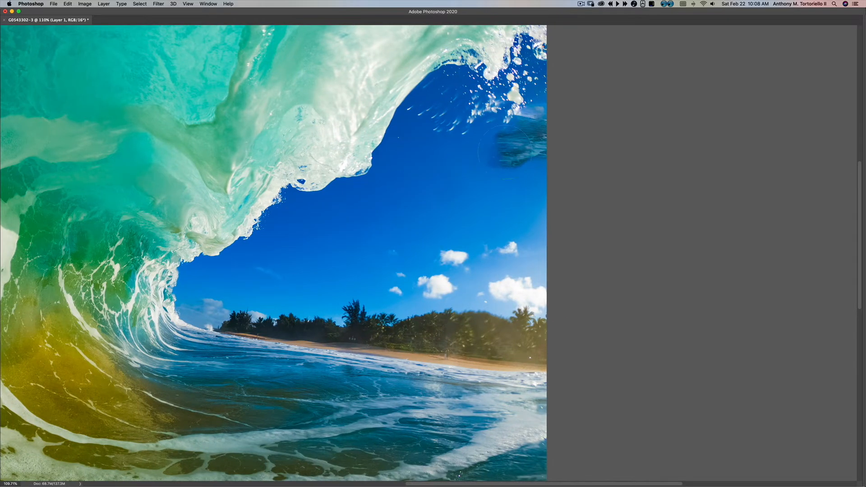
drag(505, 151, 496, 156)
key(super+z)
Cycle the panel visibility and switch to the black full screen mode.
key(Tab)
key(Tab)
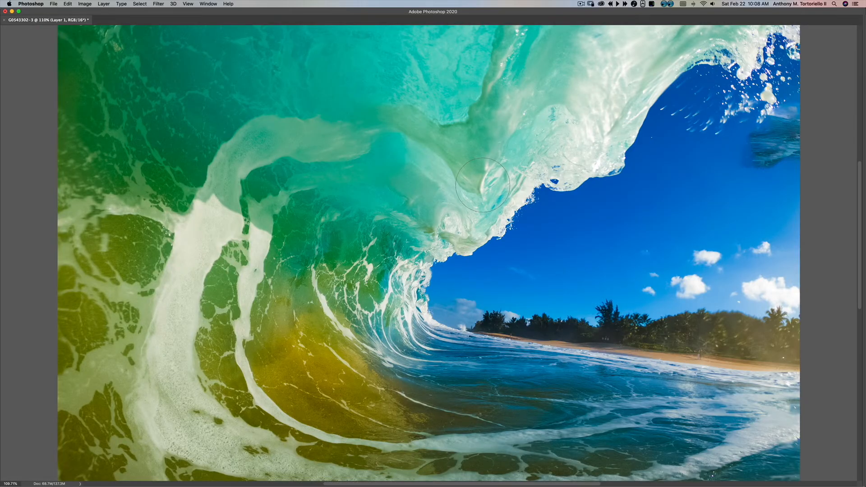
key(Tab)
key(Tab)
key(Tab)
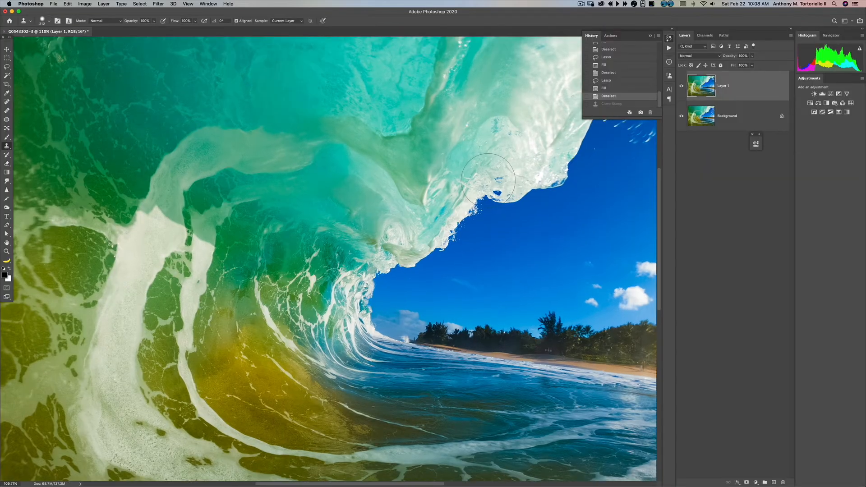
key(f)
key(f)
Enlarge the brush, clone clean blue sky over the dark patch at the photo's right edge and heal the leftover traces.
drag(511, 156, 441, 211)
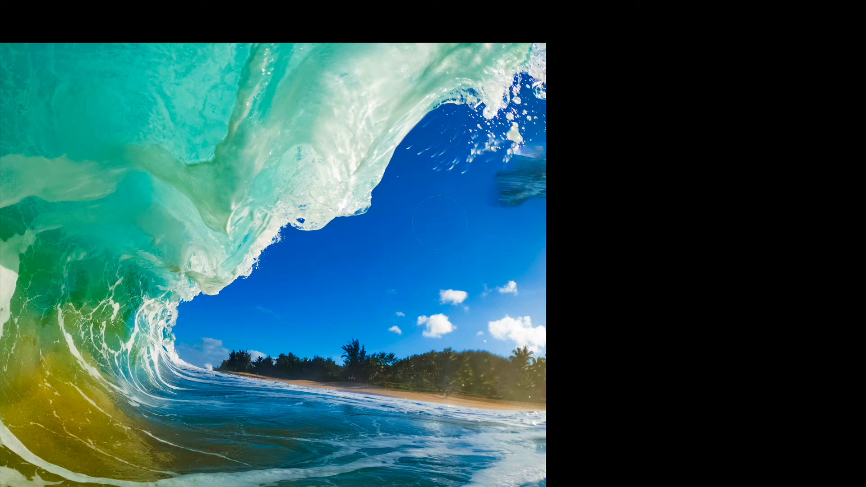
key(bracketright)
alt+click(448, 217)
mouse_move(520, 186)
mouse_down()
mouse_move(497, 195)
mouse_move(534, 164)
mouse_up()
mouse_move(444, 206)
mouse_down()
mouse_move(451, 211)
mouse_move(402, 225)
mouse_up()
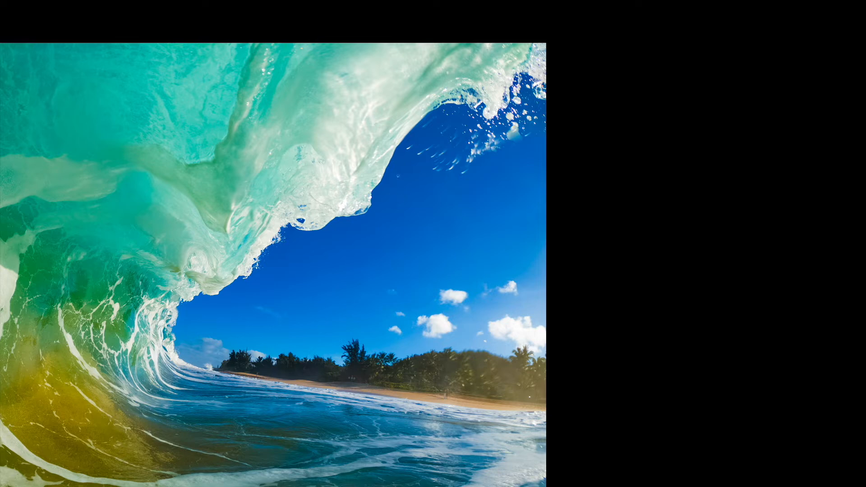
drag(398, 182, 406, 182)
drag(460, 185, 408, 213)
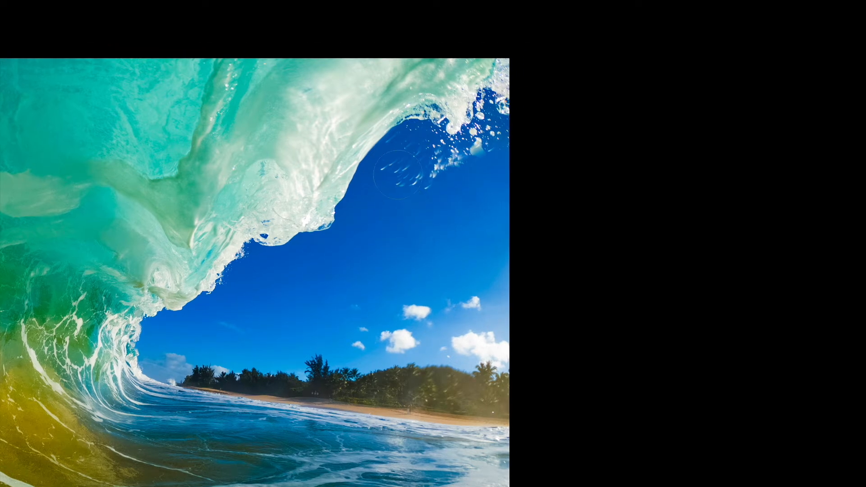
key(v)
drag(387, 178, 391, 178)
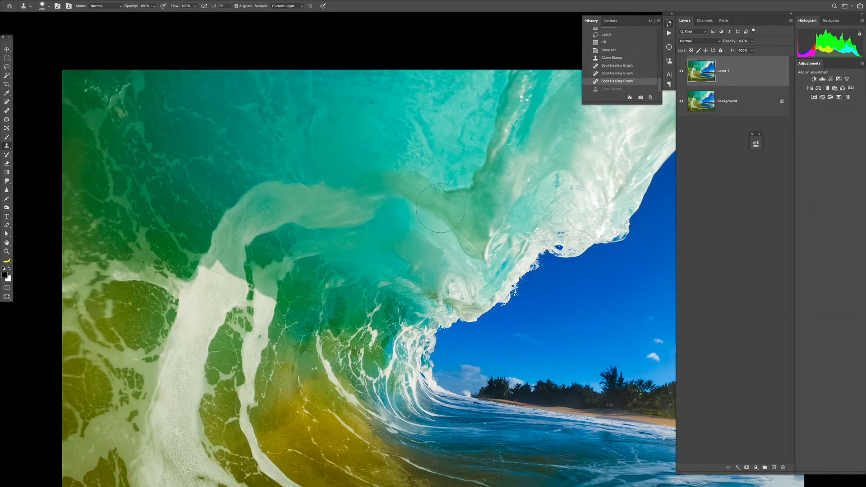
Lasso the water streaks and droplets beneath the wave's lip, fill them with Content-Aware at 100% opacity and deselect.
key(z)
click(556, 225)
click(558, 225)
click(388, 228)
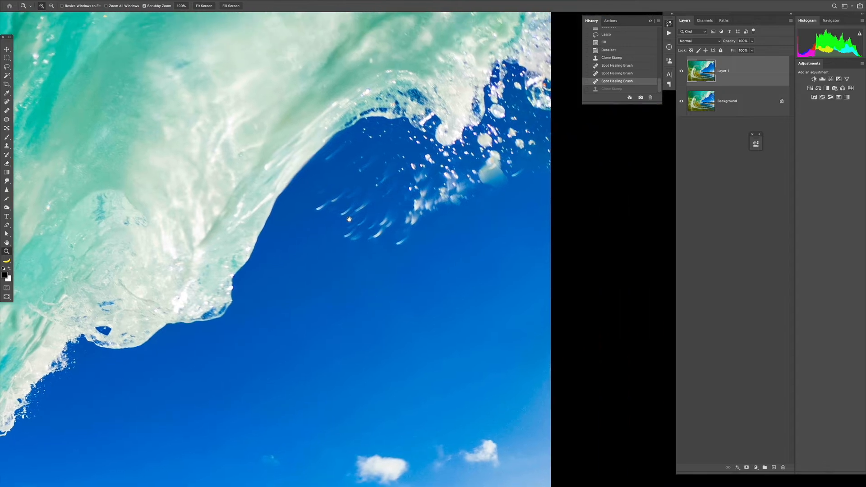
key(l)
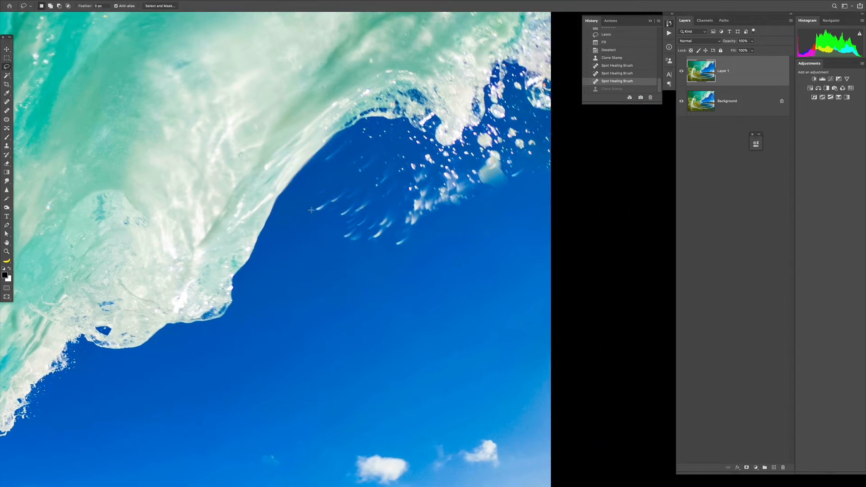
mouse_move(308, 209)
mouse_down()
mouse_move(317, 162)
mouse_move(352, 131)
mouse_move(377, 126)
mouse_move(444, 160)
mouse_move(489, 143)
mouse_move(505, 123)
mouse_move(532, 142)
mouse_move(550, 130)
mouse_move(550, 194)
mouse_move(438, 263)
mouse_move(340, 260)
mouse_move(308, 217)
mouse_up()
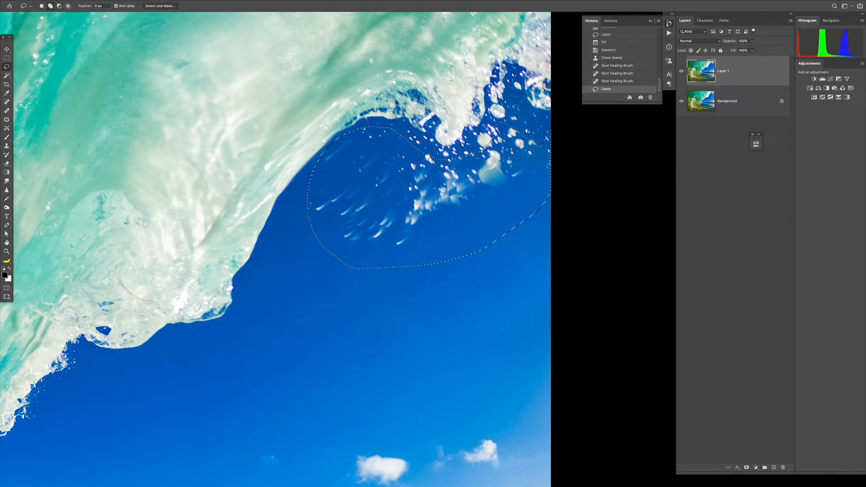
key(shift+BackSpace)
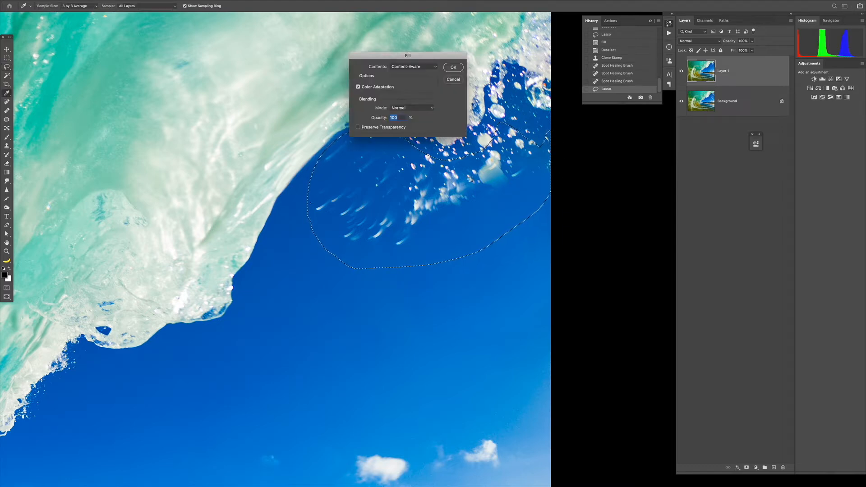
key(Return)
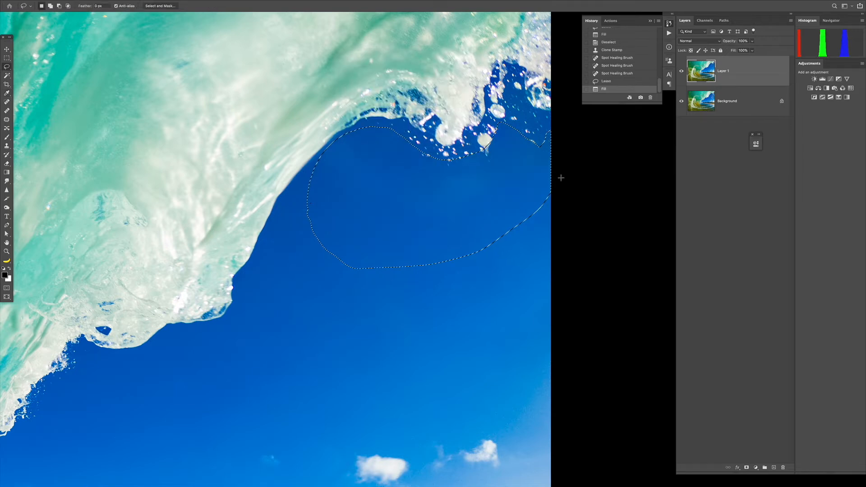
key(ctrl+d)
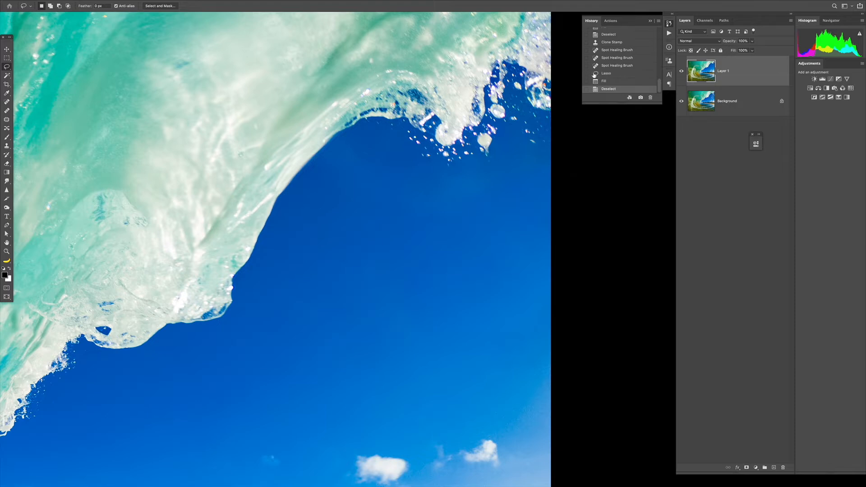
Compare the sky beneath the wave's lip before and after the fill using the history states, returning to the latest one.
click(607, 81)
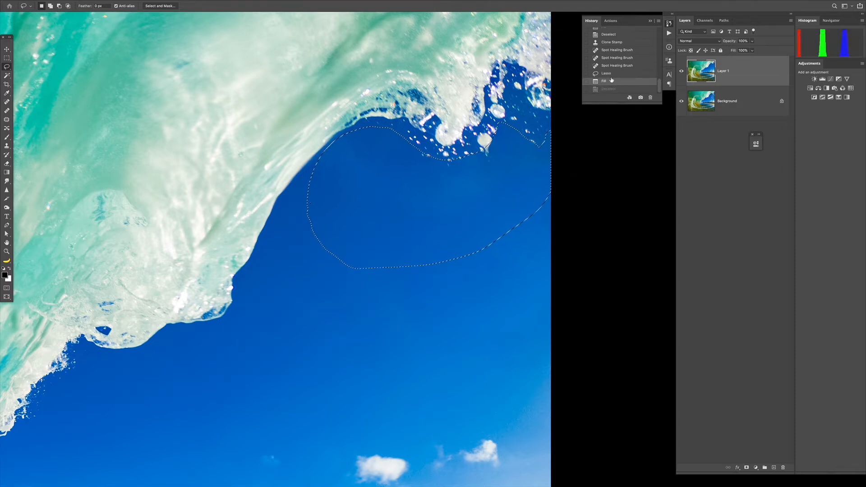
click(612, 73)
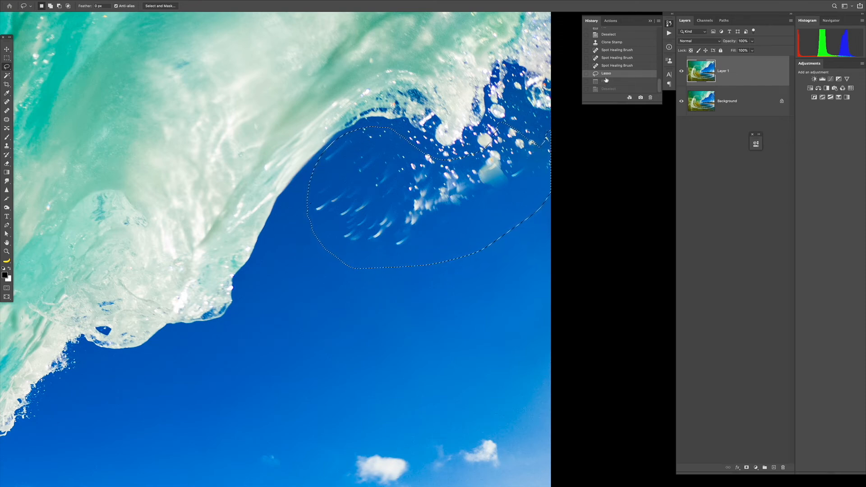
click(597, 89)
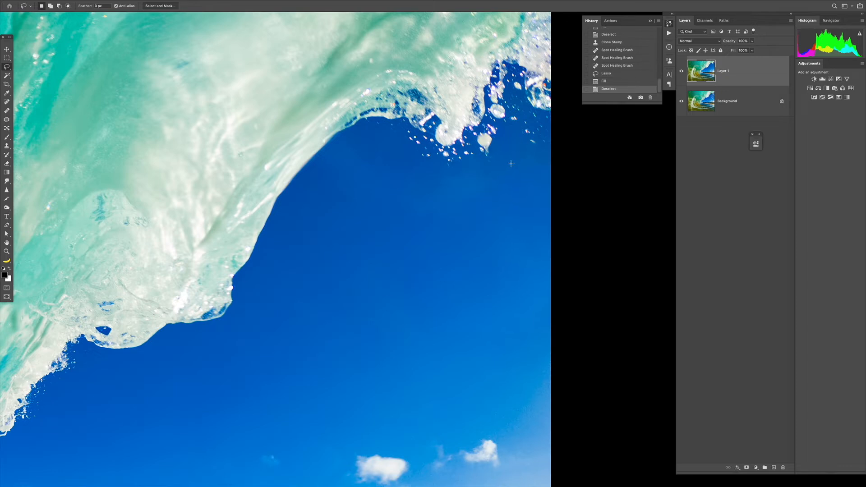
Paint away the faint droplet streaks in the sky near the photo's right edge with the Spot Healing Brush.
key(z)
click(431, 189)
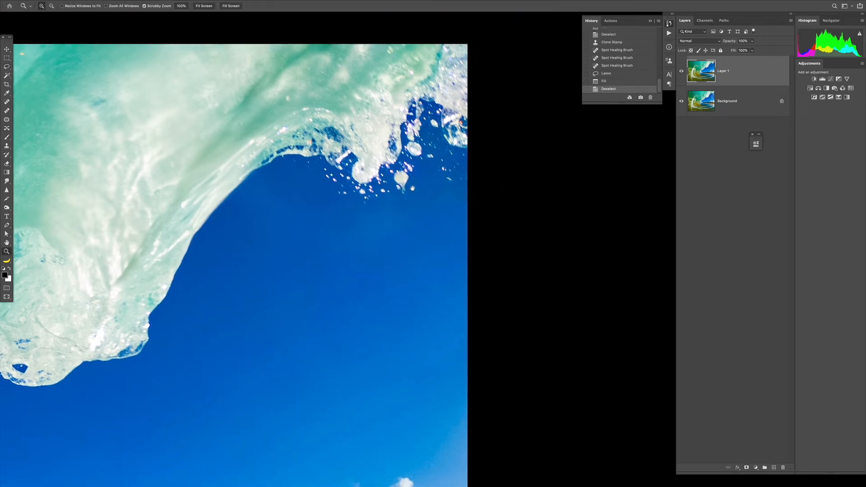
click(431, 189)
key(j)
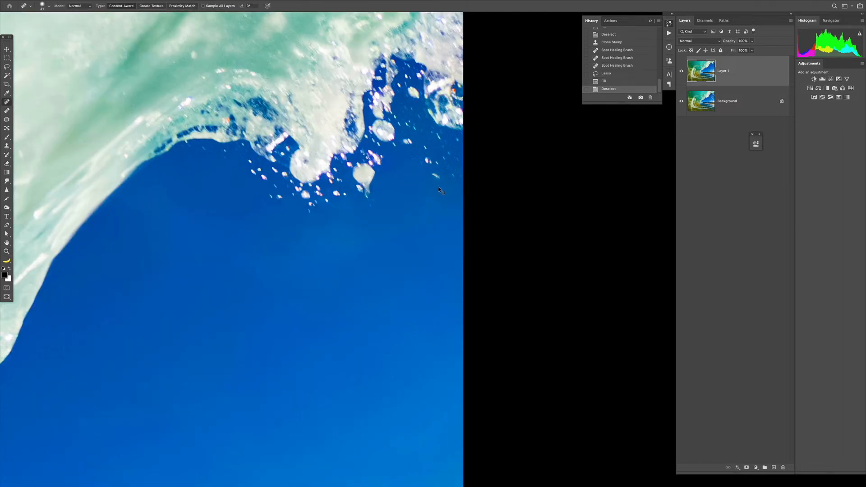
drag(435, 188, 426, 201)
drag(441, 203, 428, 181)
click(435, 175)
click(453, 177)
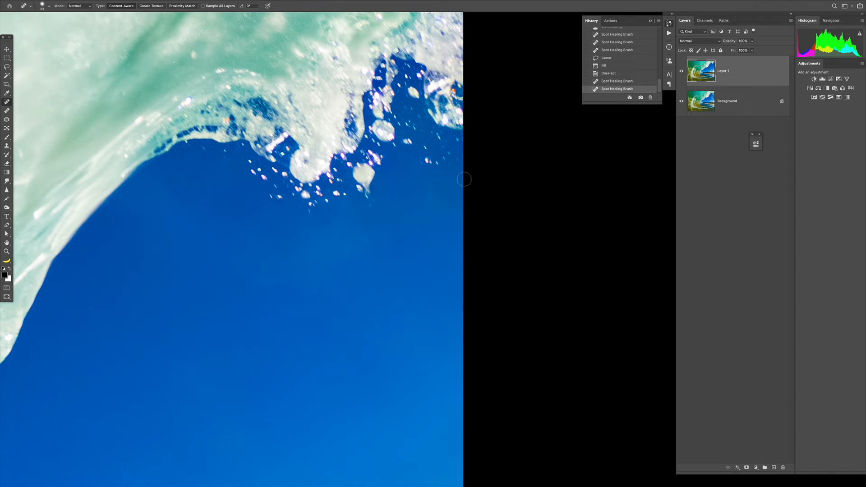
click(456, 173)
Heal the small stray specks around the spray and along the underside of the wave's lip with the Spot Healing Brush.
click(427, 162)
click(429, 154)
mouse_move(422, 163)
mouse_down()
mouse_move(424, 147)
mouse_move(433, 167)
mouse_up()
click(424, 145)
click(439, 136)
drag(362, 199, 381, 194)
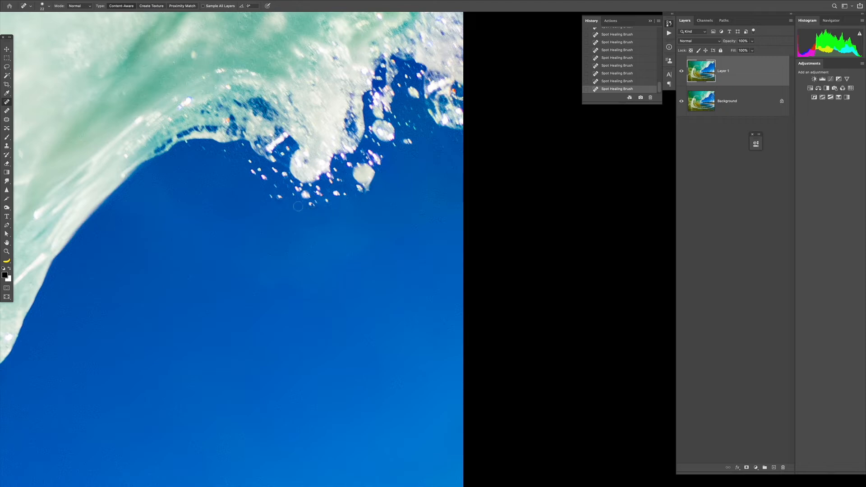
click(203, 147)
click(225, 120)
Fit the image on screen, hide the interface in full screen mode and examine the retouched sky beneath the wave's lip.
key(ctrl+0)
key(f)
key(f)
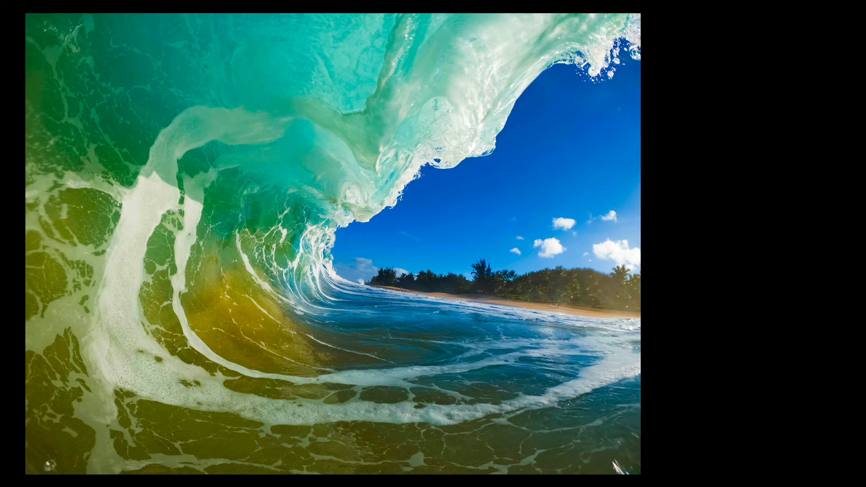
scroll(583, 121, up, 3)
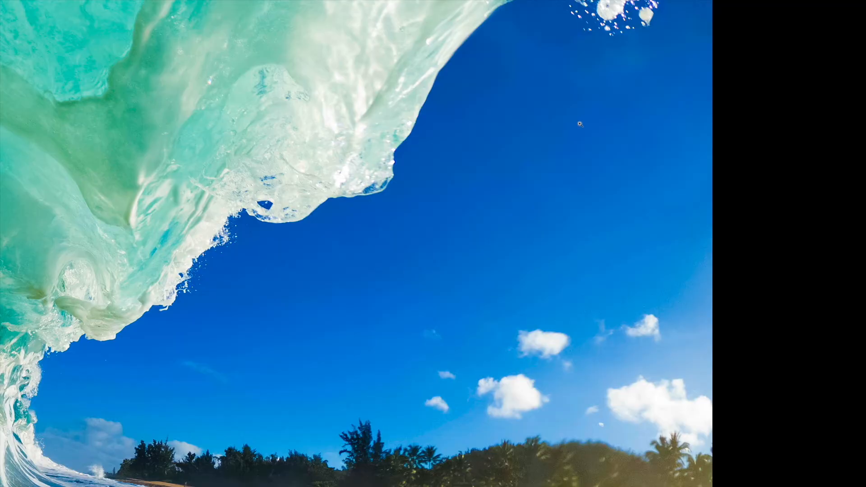
drag(583, 121, 464, 205)
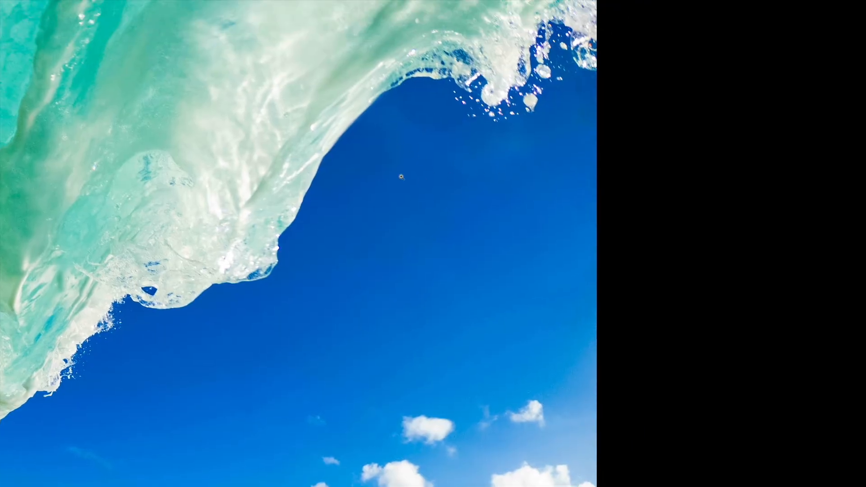